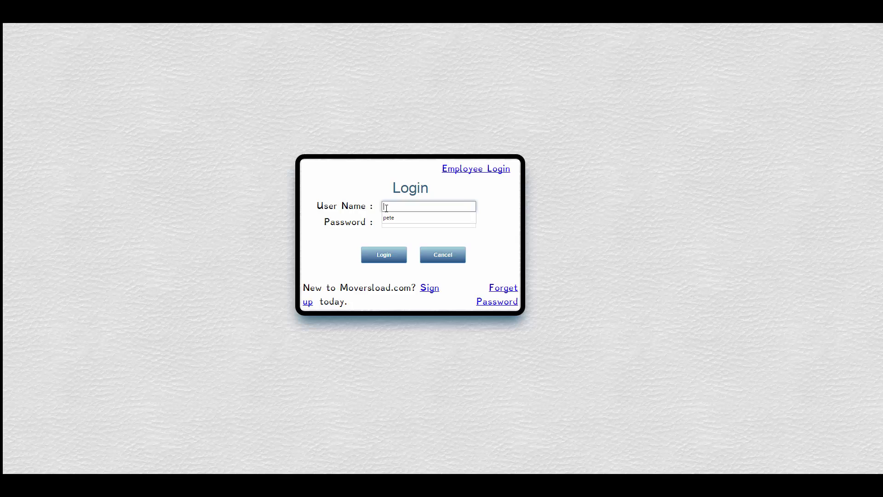
Enter the user name and replace the autofilled password with the account password on the login form.
{"action": "type", "text": "pete"}
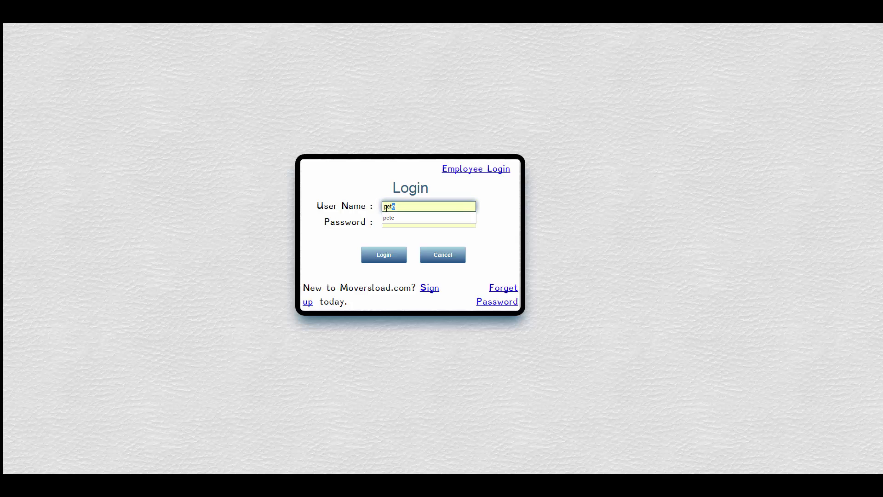
{"action": "key", "text": "Tab"}
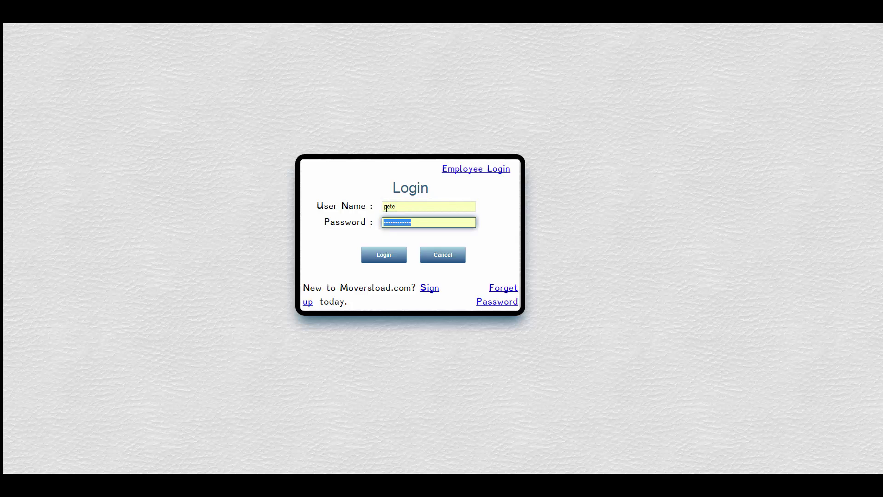
{"action": "key", "text": "BackSpace"}
{"action": "type", "text": "••••••••"}
Log in and attach movers_load_logo.png as the User Profile photo.
{"action": "left_click", "coordinate": [384, 255]}
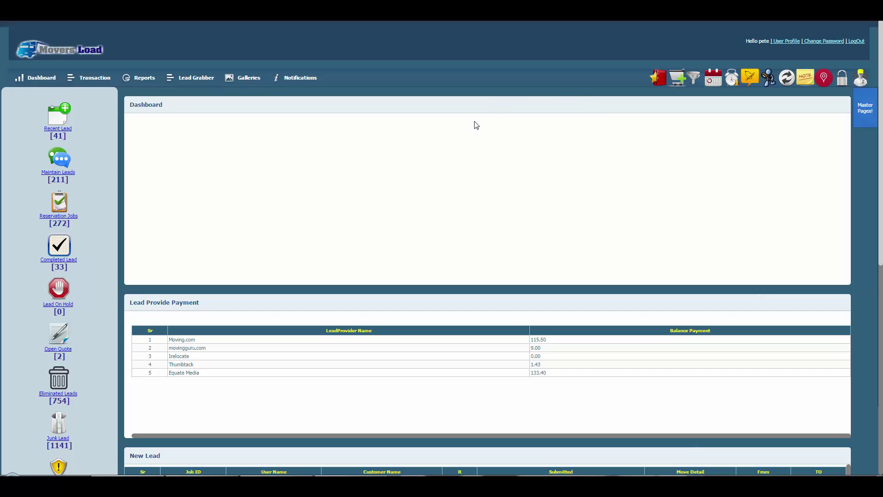
{"action": "left_click", "coordinate": [778, 42]}
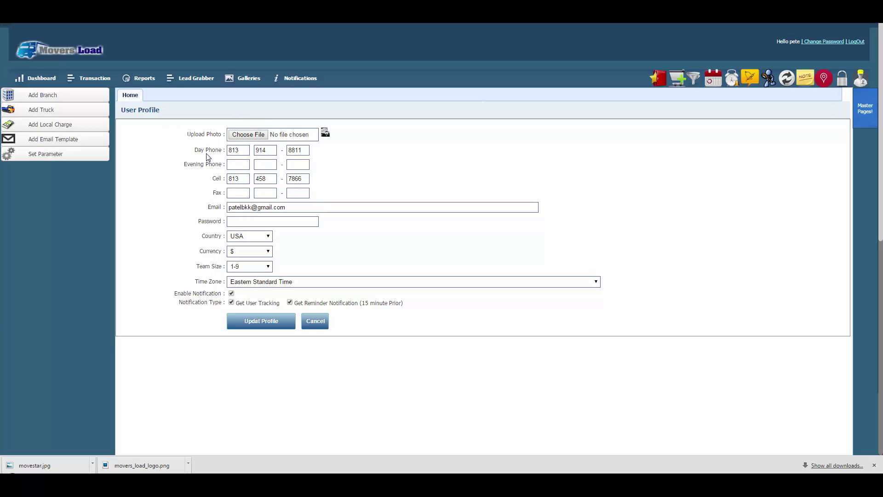
{"action": "left_click", "coordinate": [258, 135]}
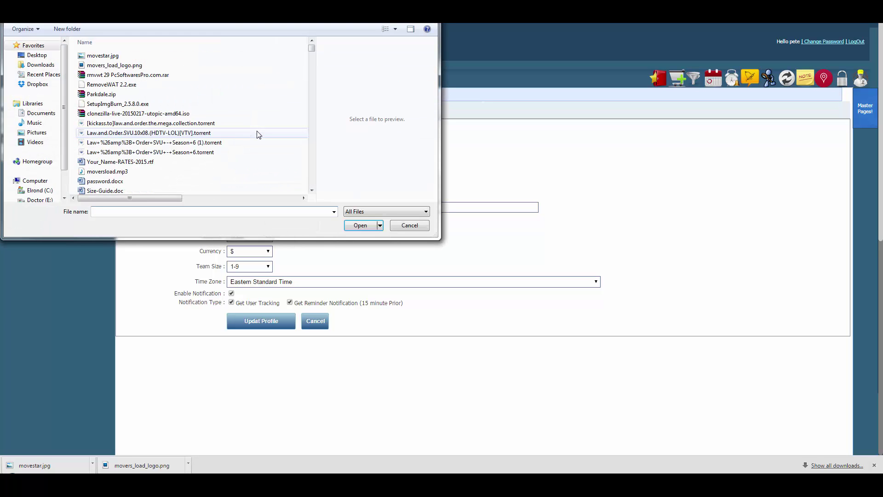
{"action": "left_click", "coordinate": [164, 66]}
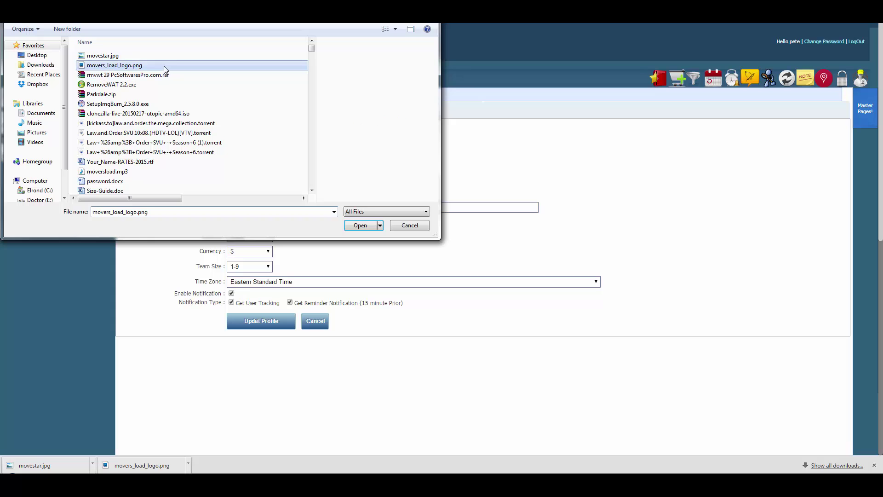
{"action": "left_click", "coordinate": [360, 226]}
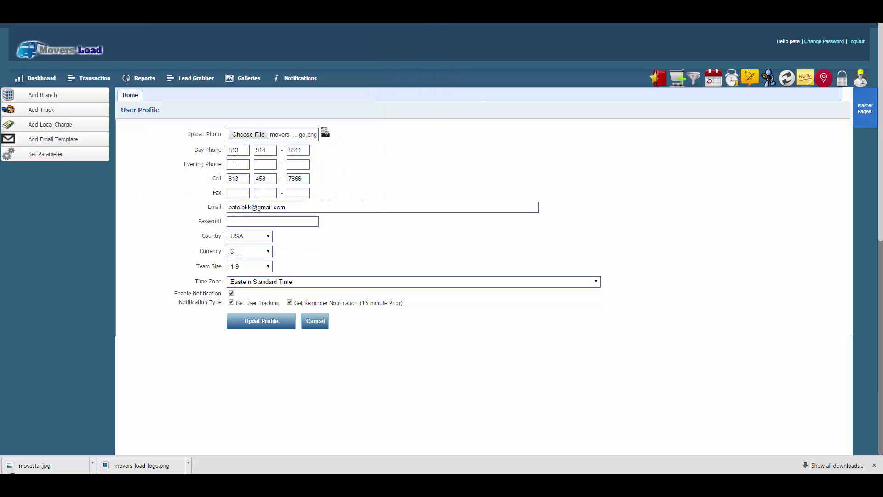
{"action": "left_click", "coordinate": [235, 165]}
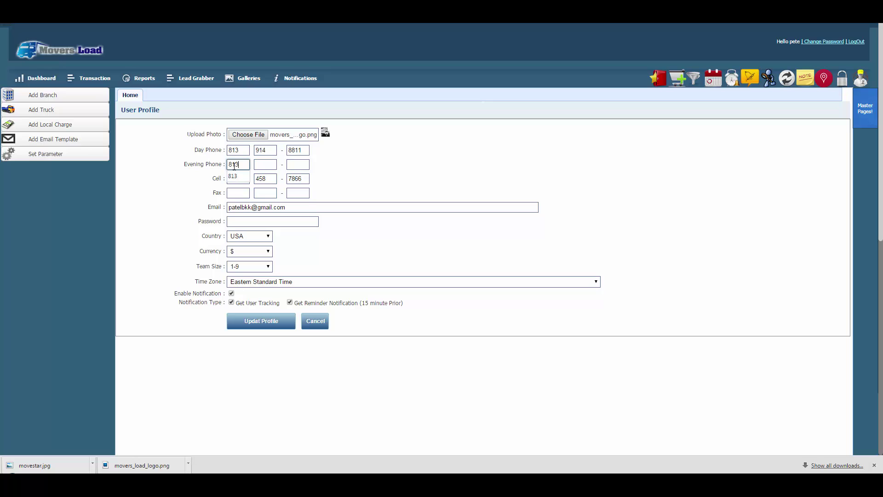
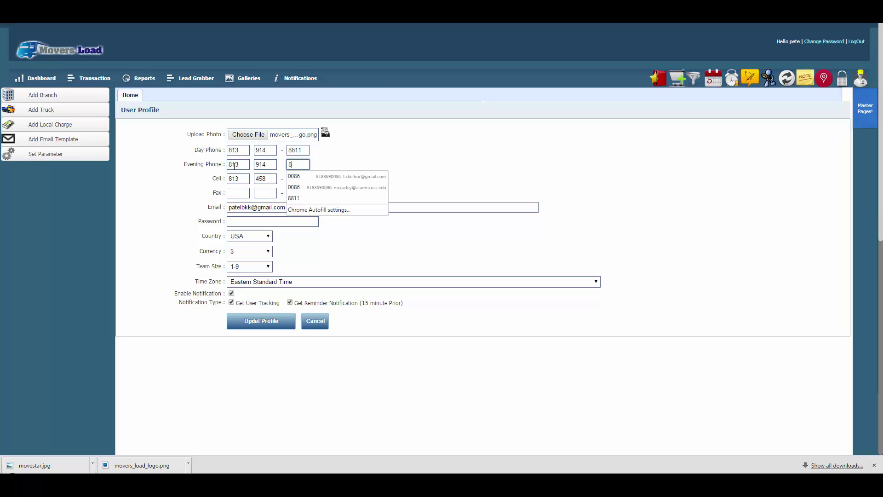
Enter the evening phone number in the User Profile and move on to the password field.
{"action": "left_click", "coordinate": [271, 207]}
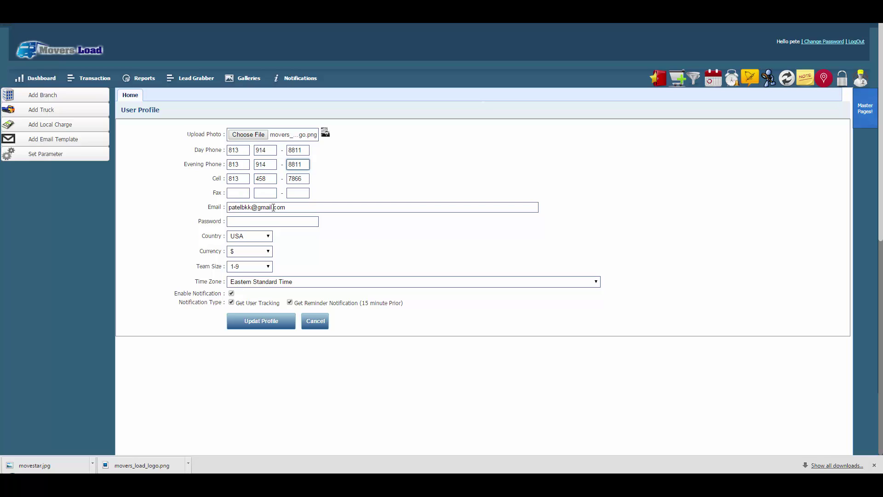
{"action": "left_click", "coordinate": [257, 221]}
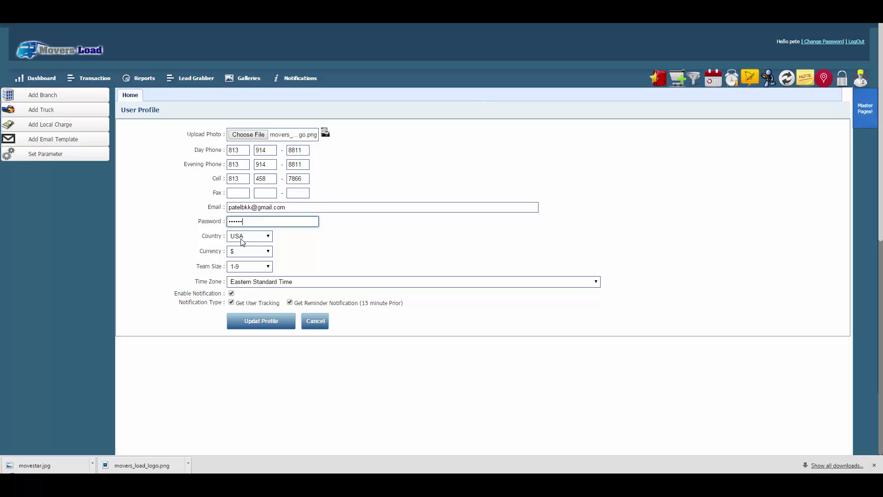
Keep USA, $, team size 1-9 and Eastern Standard Time, and enable notifications and user tracking.
{"action": "left_click", "coordinate": [241, 237]}
{"action": "left_click", "coordinate": [242, 253]}
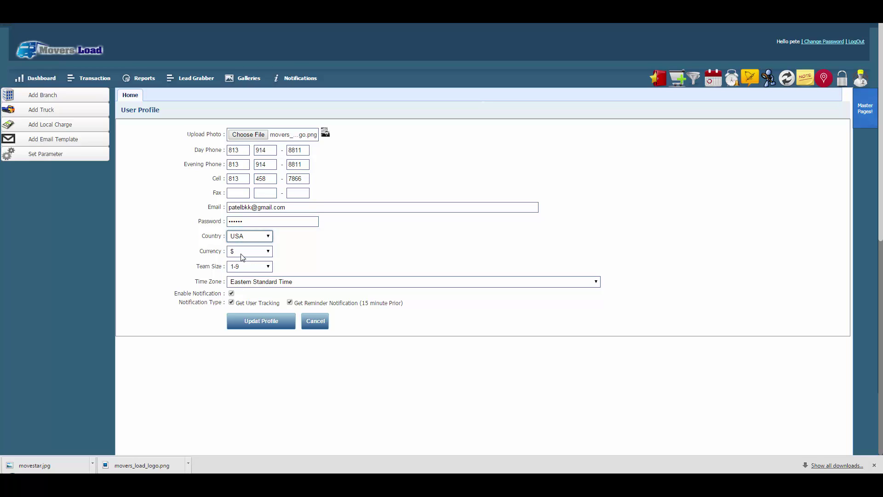
{"action": "left_click", "coordinate": [242, 251]}
{"action": "left_click", "coordinate": [240, 268]}
{"action": "left_click", "coordinate": [240, 268]}
{"action": "left_click", "coordinate": [241, 286]}
{"action": "left_click", "coordinate": [243, 283]}
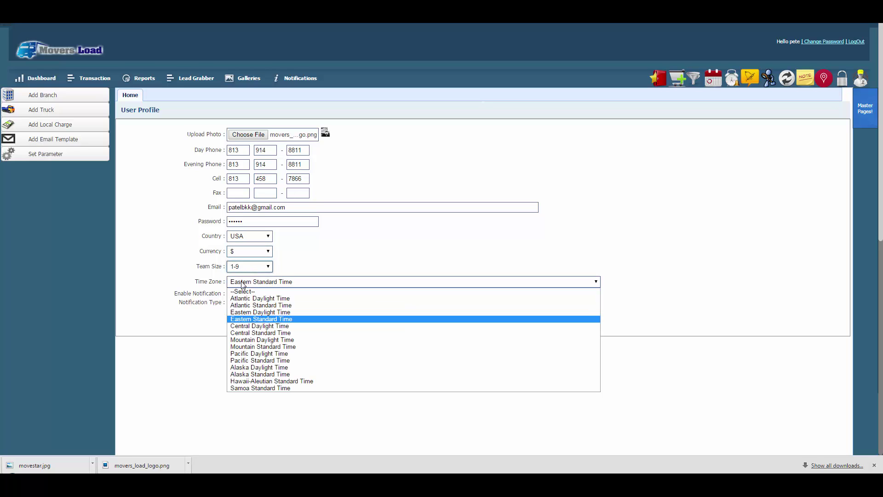
{"action": "left_click", "coordinate": [239, 320]}
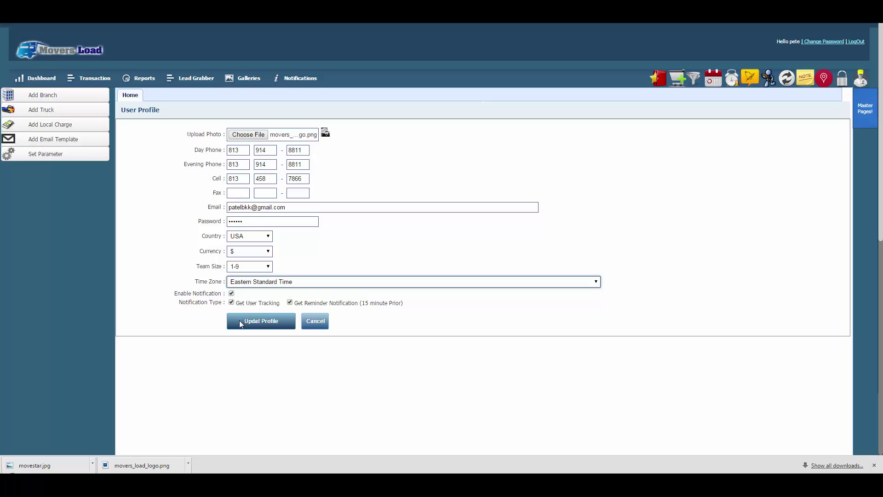
{"action": "left_click", "coordinate": [232, 293]}
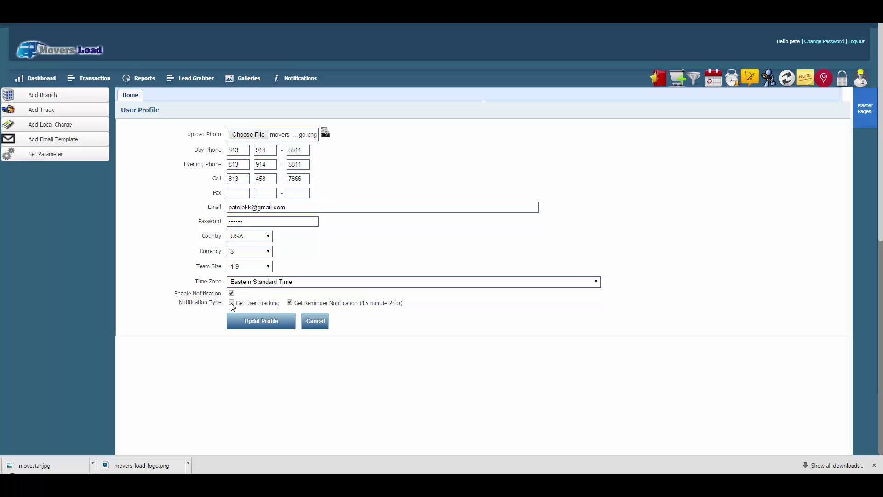
{"action": "left_click", "coordinate": [232, 303]}
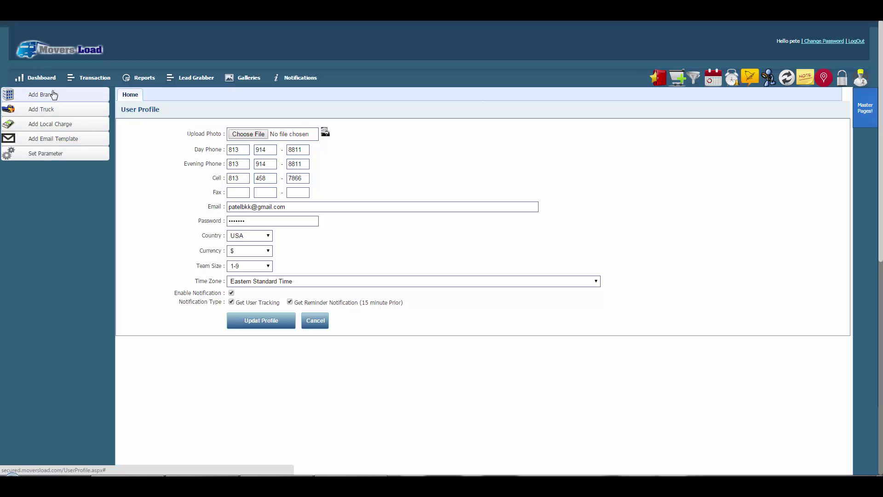
Go to Branch Master via Add Branch and start a blank new-branch form.
{"action": "left_click", "coordinate": [54, 94]}
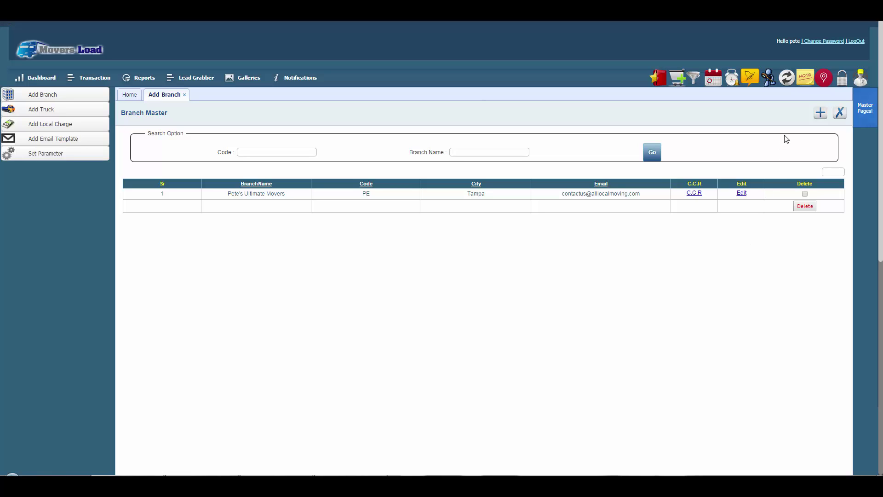
{"action": "left_click", "coordinate": [820, 115]}
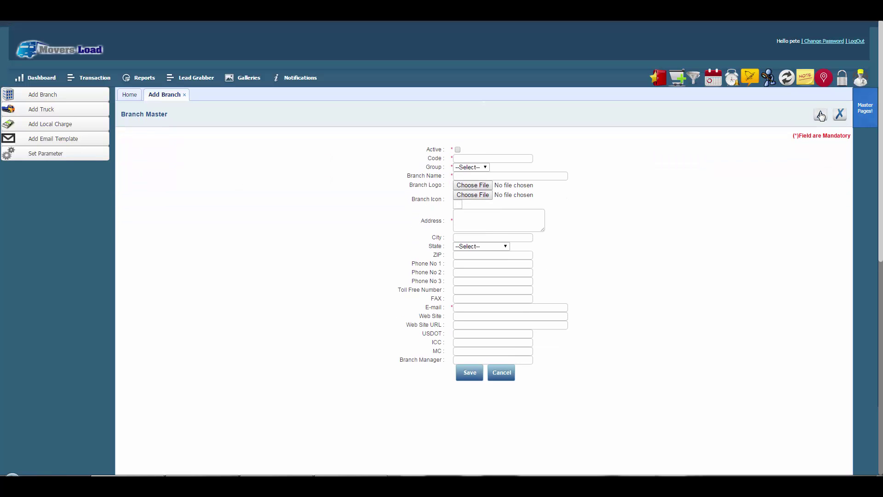
Fill the new branch with code 44, group 3 and branch name MoveStar.
{"action": "left_click", "coordinate": [462, 156]}
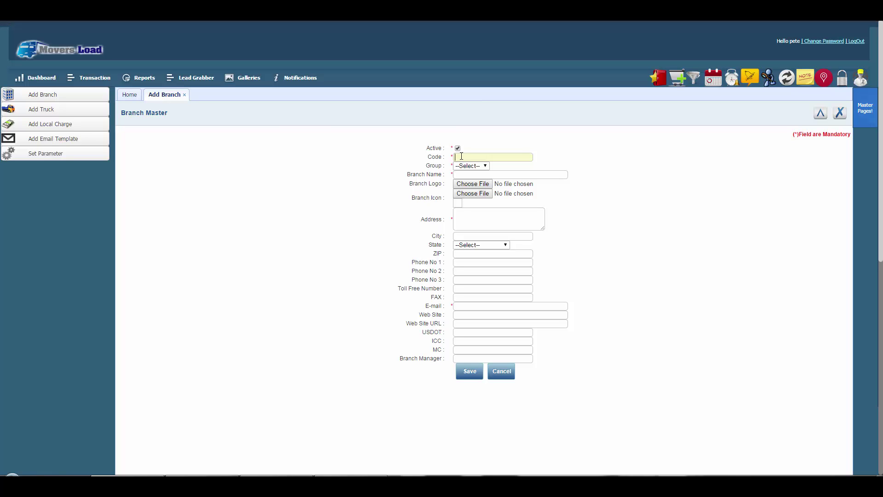
{"action": "type", "text": "44"}
{"action": "left_click", "coordinate": [461, 166]}
{"action": "left_click", "coordinate": [462, 167]}
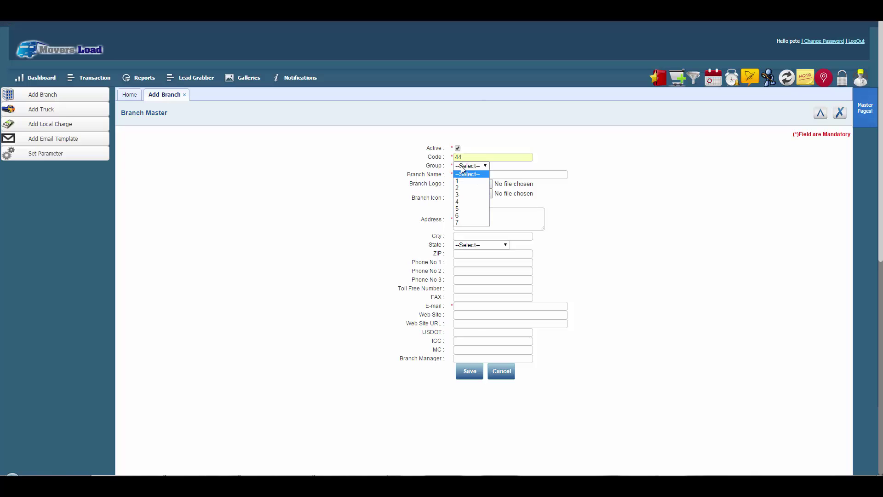
{"action": "left_click", "coordinate": [463, 196]}
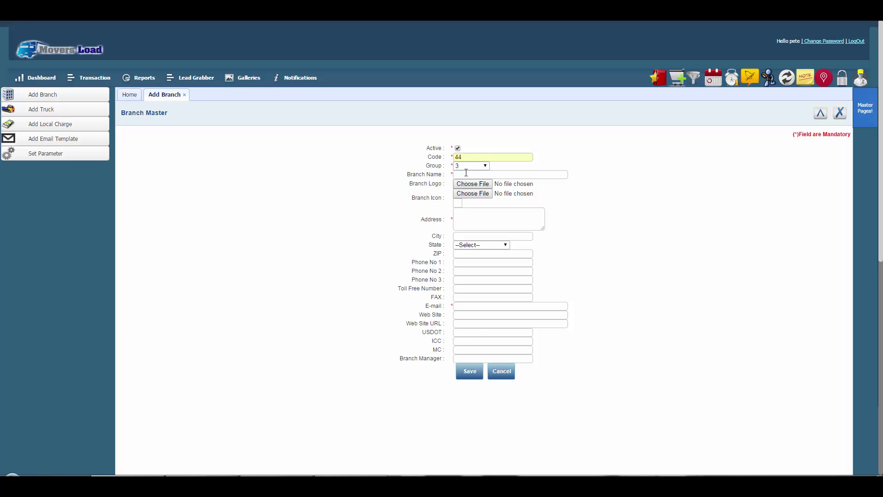
{"action": "left_click", "coordinate": [466, 176]}
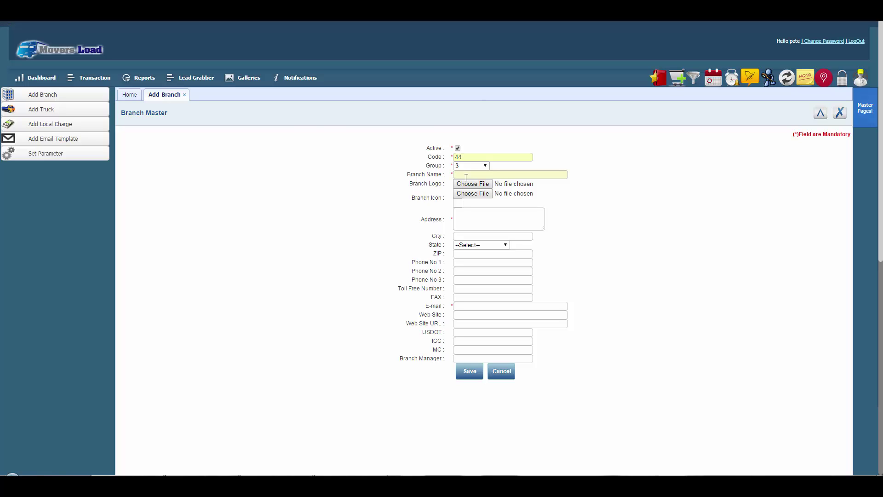
{"action": "type", "text": "MoveStar"}
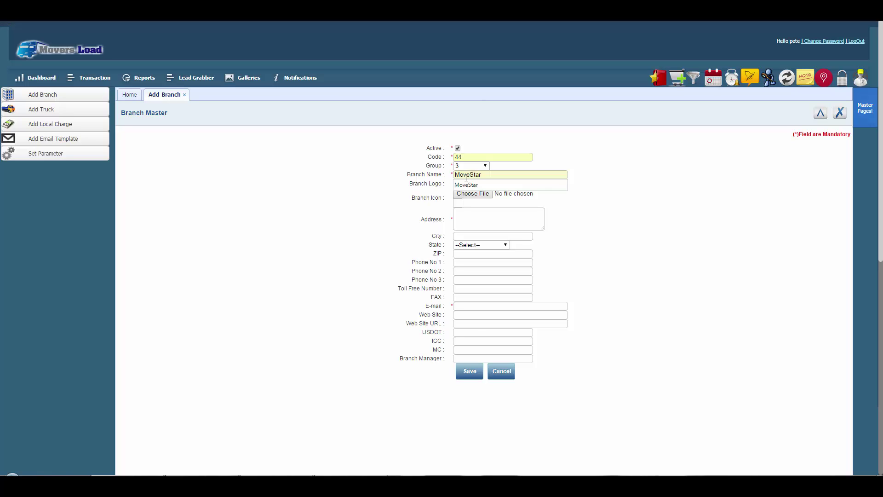
{"action": "left_click", "coordinate": [431, 197]}
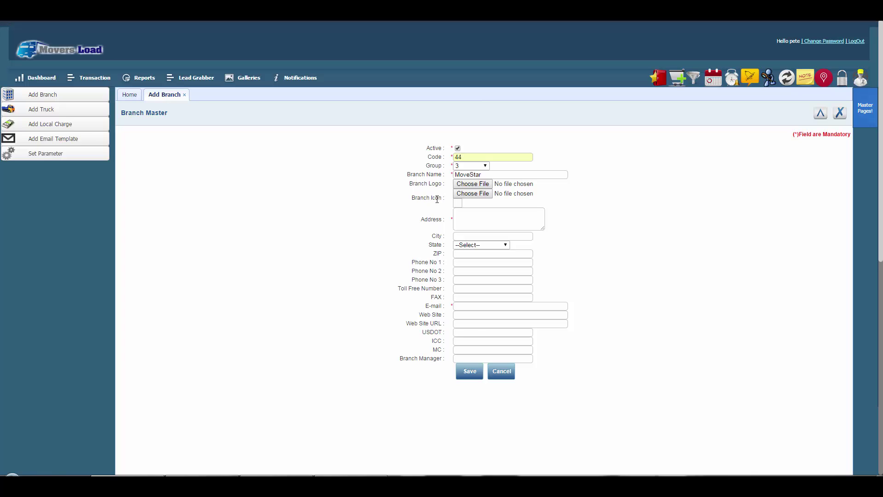
Attach movestar.jpg to the MoveStar branch as both its Branch Logo and Branch Icon.
{"action": "left_click", "coordinate": [471, 186]}
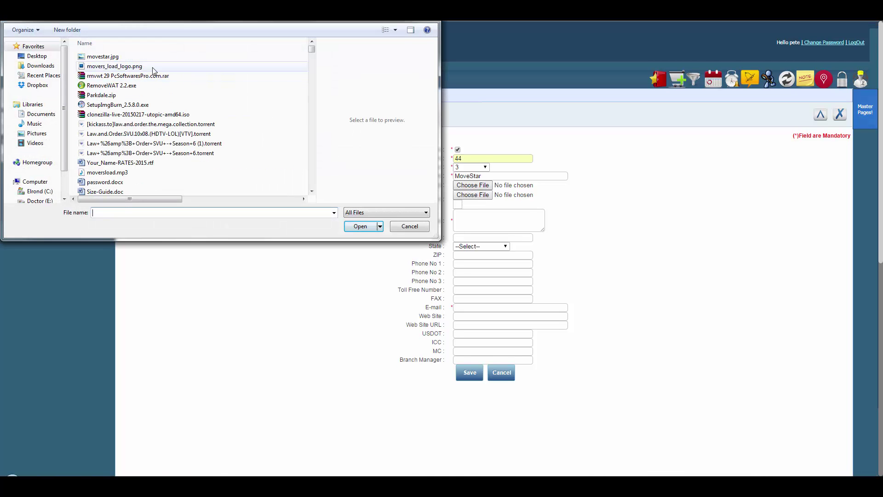
{"action": "left_click", "coordinate": [118, 58]}
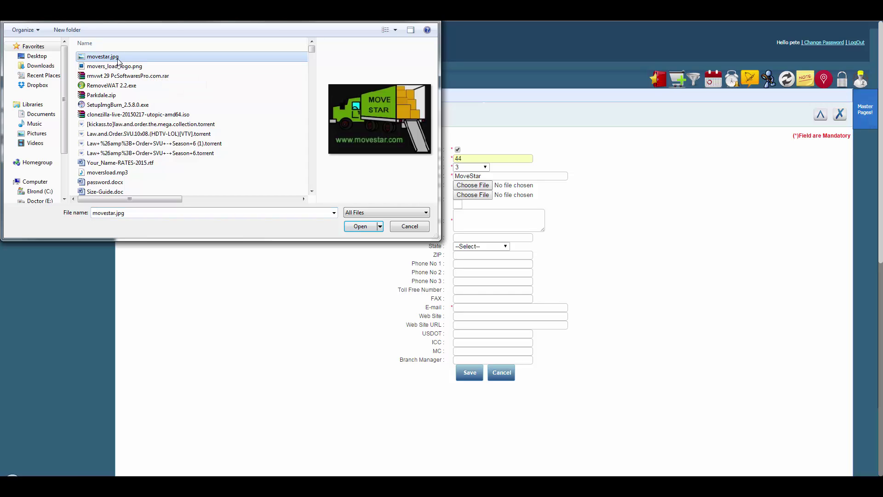
{"action": "left_click", "coordinate": [362, 226]}
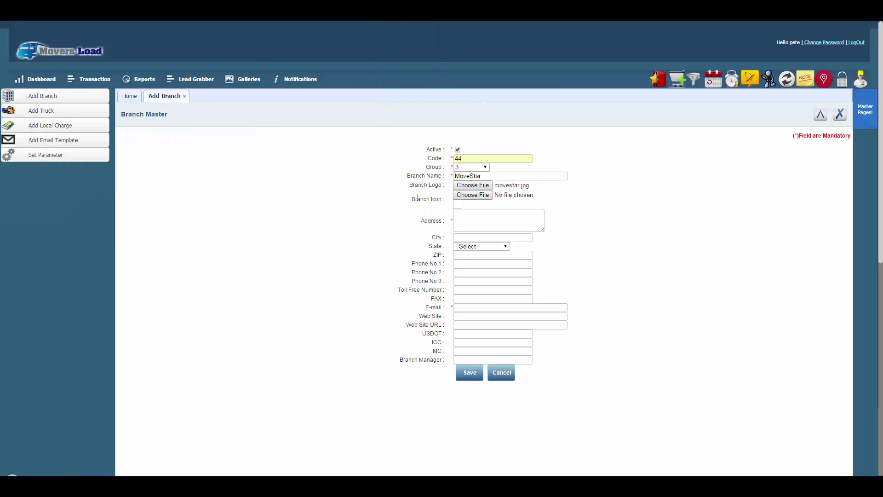
{"action": "left_click", "coordinate": [476, 195]}
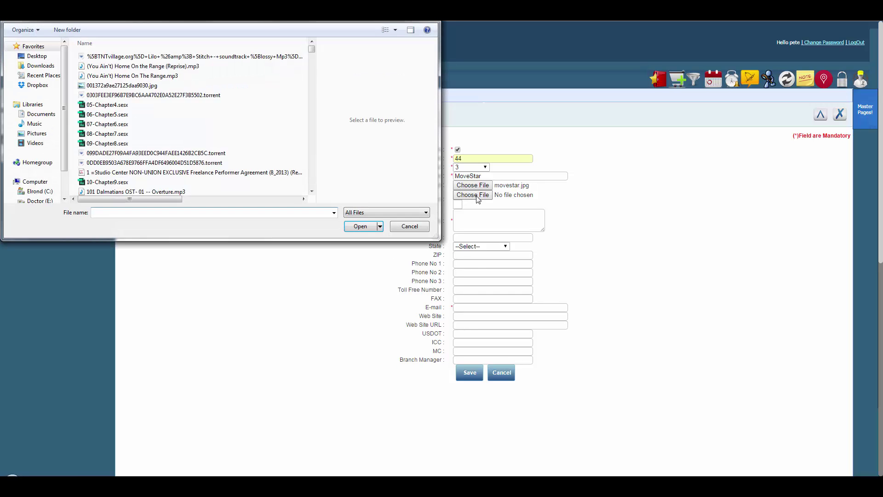
{"action": "left_click", "coordinate": [134, 57]}
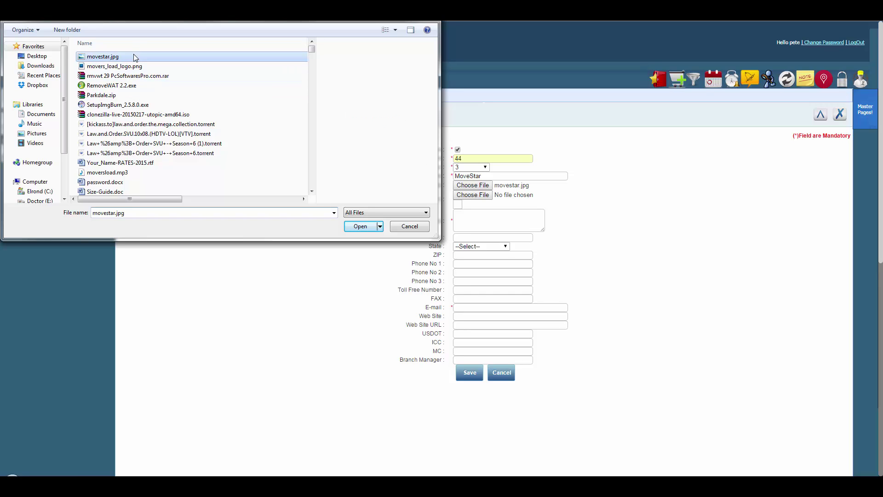
{"action": "left_click", "coordinate": [362, 226]}
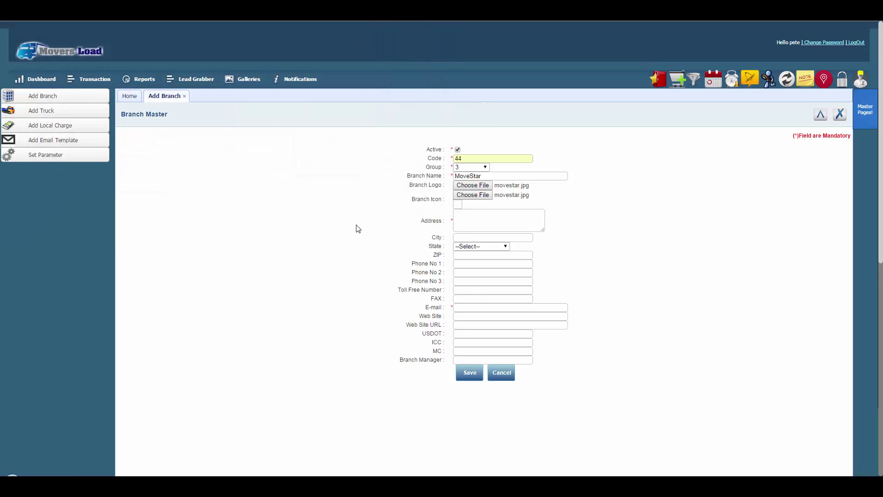
Enter the branch address 11115 Star Drive, Los Angeles, California, ZIP 55555.
{"action": "left_click", "coordinate": [474, 218]}
{"action": "type", "text": "1111"}
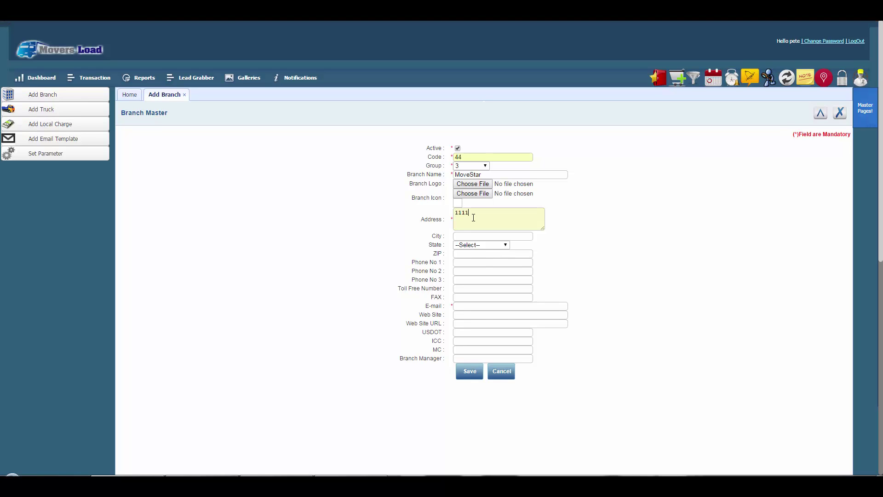
{"action": "type", "text": "5 Star Drive"}
{"action": "left_click", "coordinate": [463, 237]}
{"action": "type", "text": "Los "}
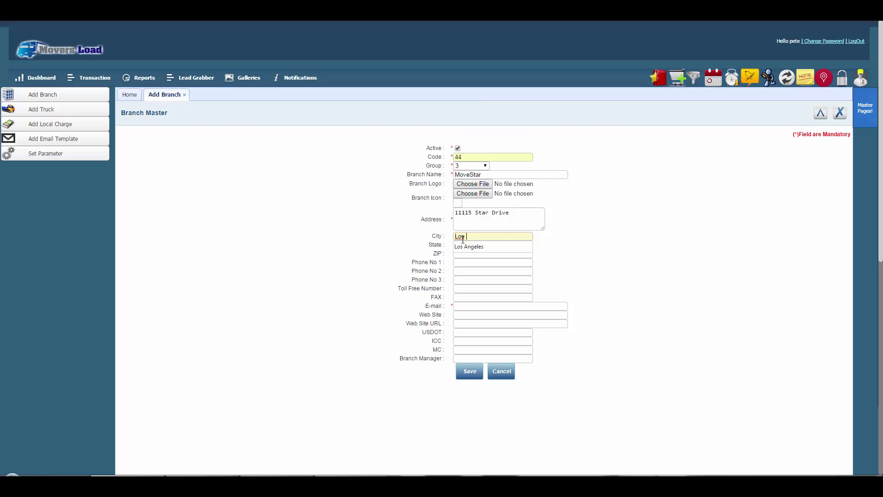
{"action": "type", "text": "Angeles"}
{"action": "left_click", "coordinate": [438, 241]}
{"action": "left_click", "coordinate": [467, 245]}
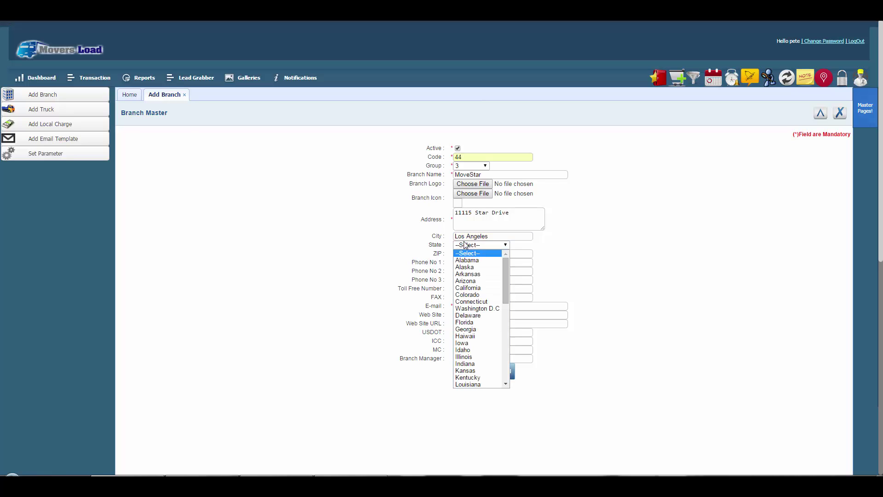
{"action": "left_click", "coordinate": [469, 287]}
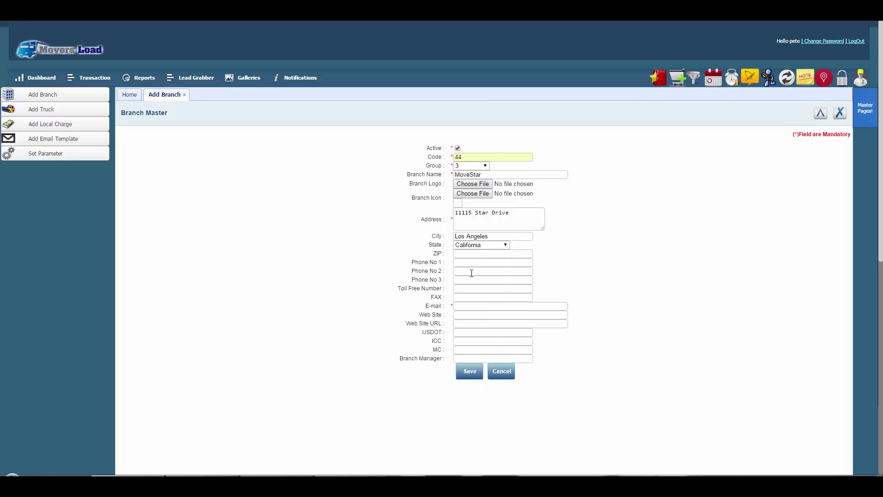
{"action": "left_click", "coordinate": [470, 254]}
{"action": "type", "text": "55555"}
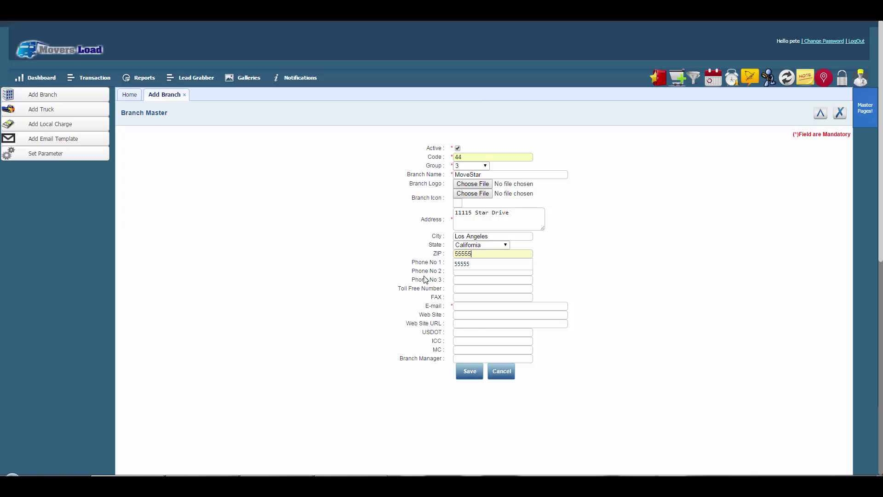
{"action": "left_click", "coordinate": [441, 261]}
{"action": "left_click", "coordinate": [469, 265]}
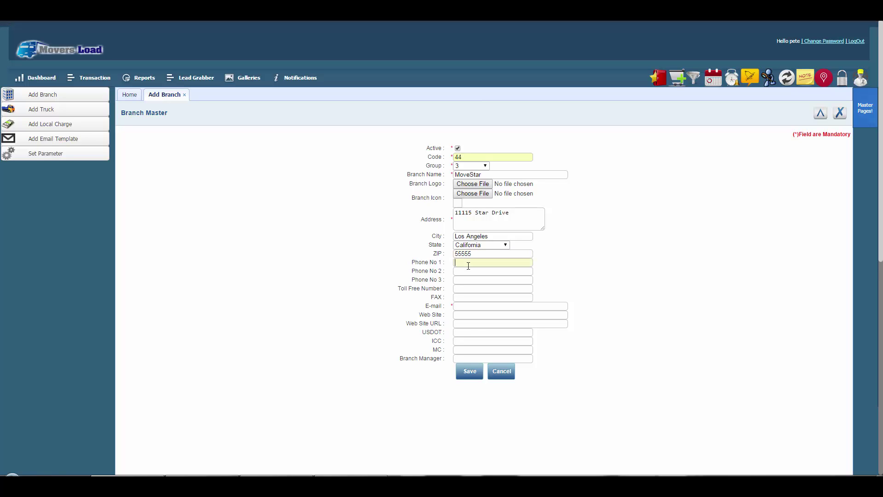
{"action": "type", "text": "5555555555"}
{"action": "left_click", "coordinate": [442, 289]}
{"action": "left_click", "coordinate": [465, 307]}
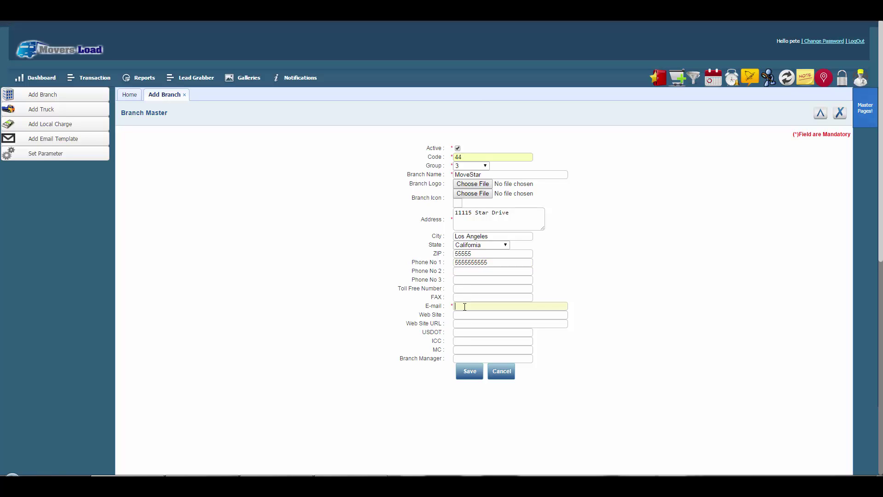
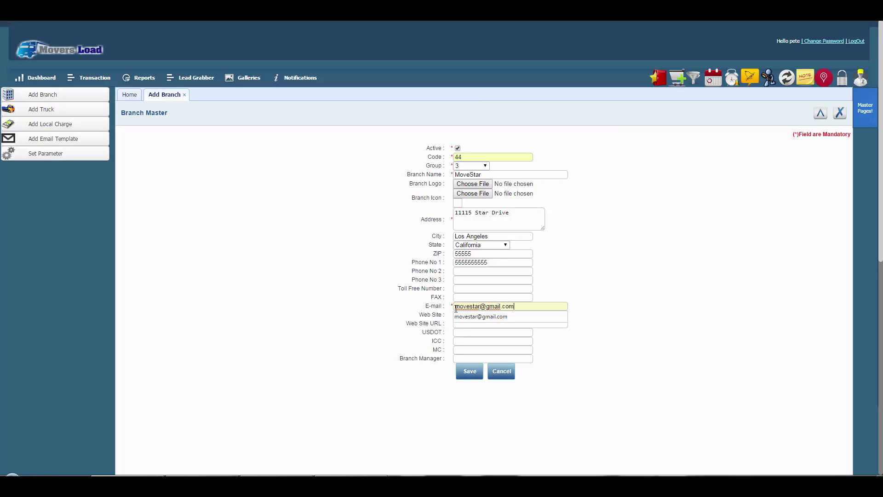
{"action": "left_click", "coordinate": [462, 317]}
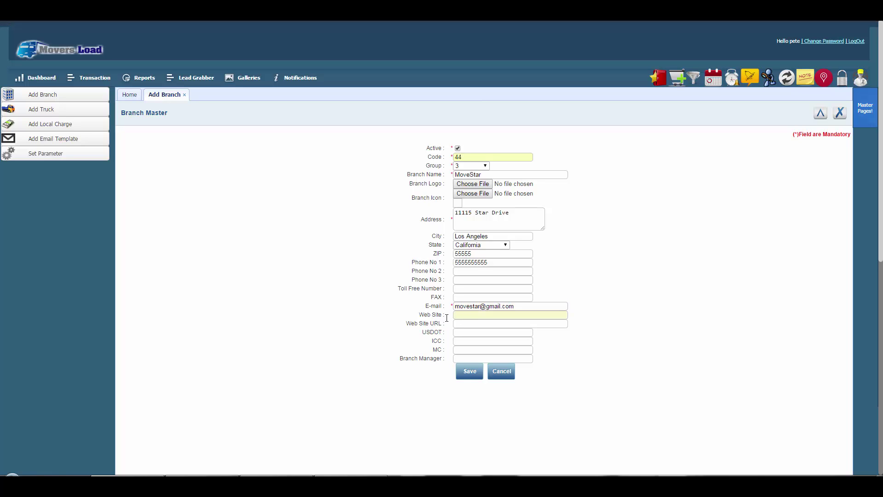
{"action": "type", "text": "Move Star"}
{"action": "left_click", "coordinate": [464, 322]}
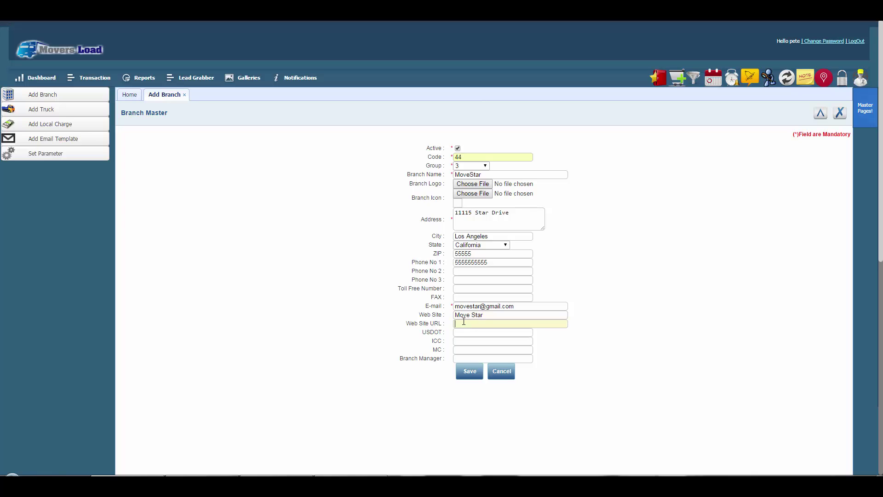
{"action": "type", "text": "www.move"}
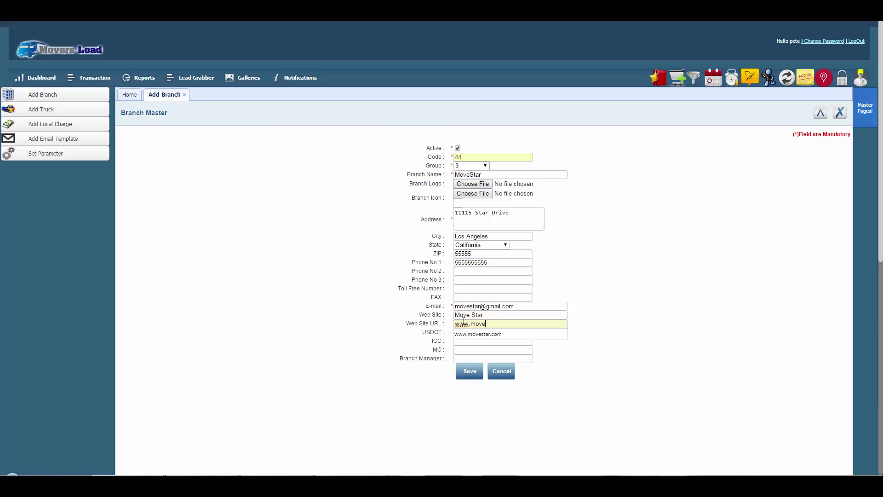
{"action": "type", "text": "star.com"}
{"action": "left_click", "coordinate": [442, 335]}
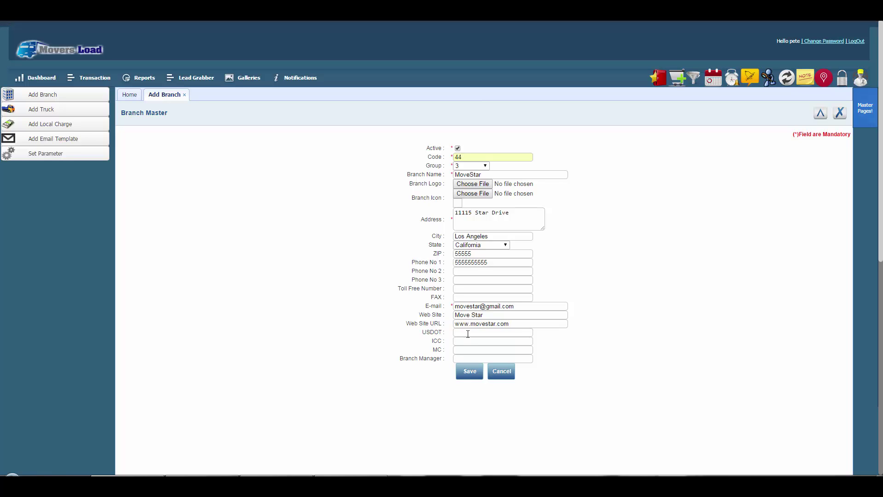
Enter USDOT 1234567, ICC 1234, MC 123 and the branch manager's name, then save the branch.
{"action": "left_click", "coordinate": [467, 333]}
{"action": "type", "text": "1234567"}
{"action": "key", "text": "Tab"}
{"action": "type", "text": "1234"}
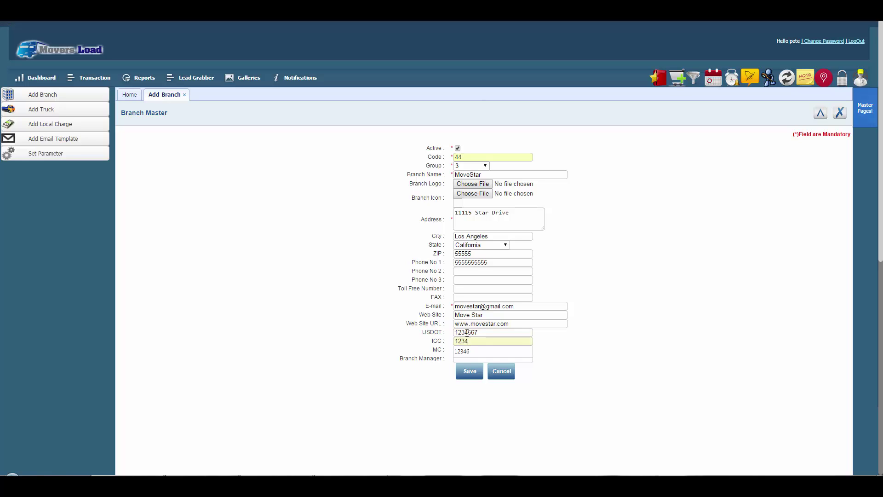
{"action": "key", "text": "Tab"}
{"action": "type", "text": "123"}
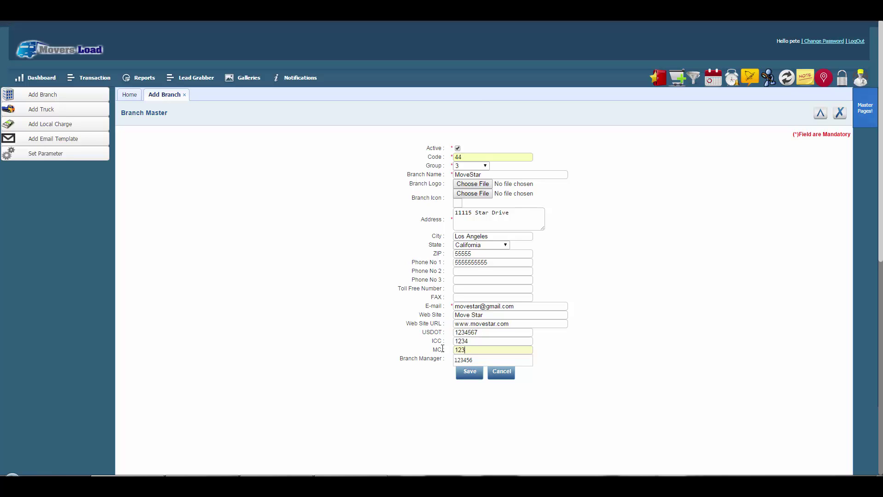
{"action": "key", "text": "Tab"}
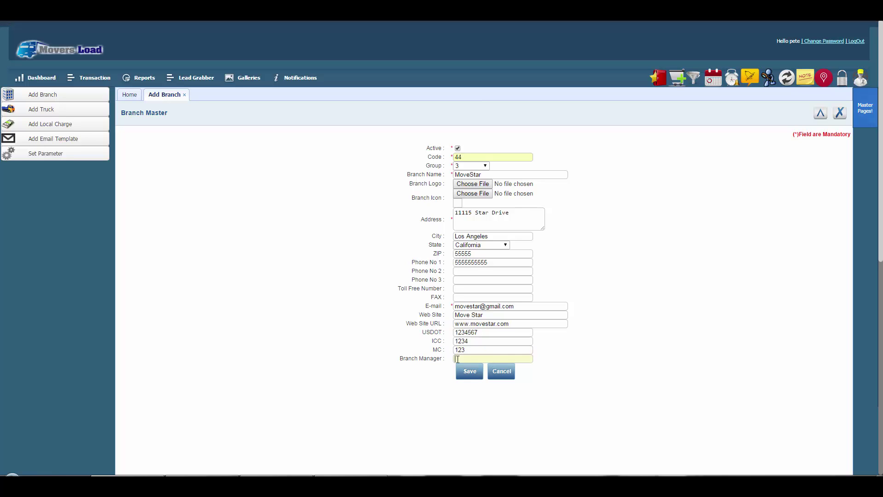
{"action": "type", "text": "Kate"}
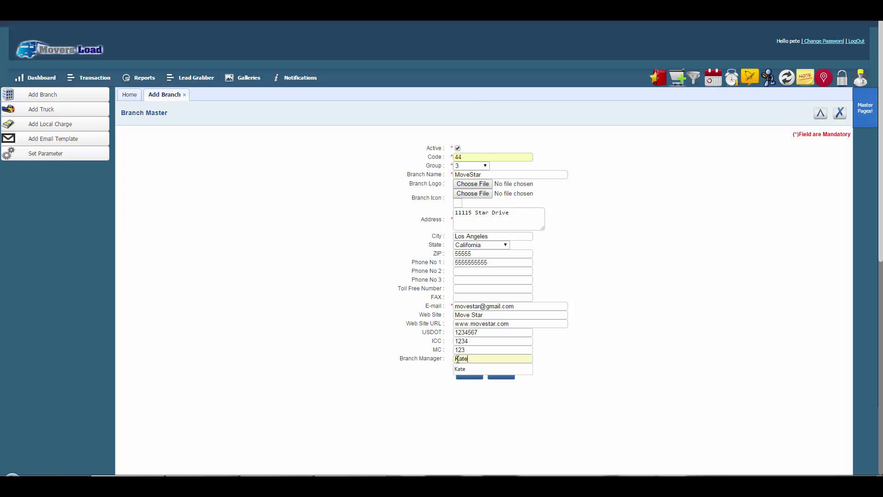
{"action": "left_click", "coordinate": [417, 371]}
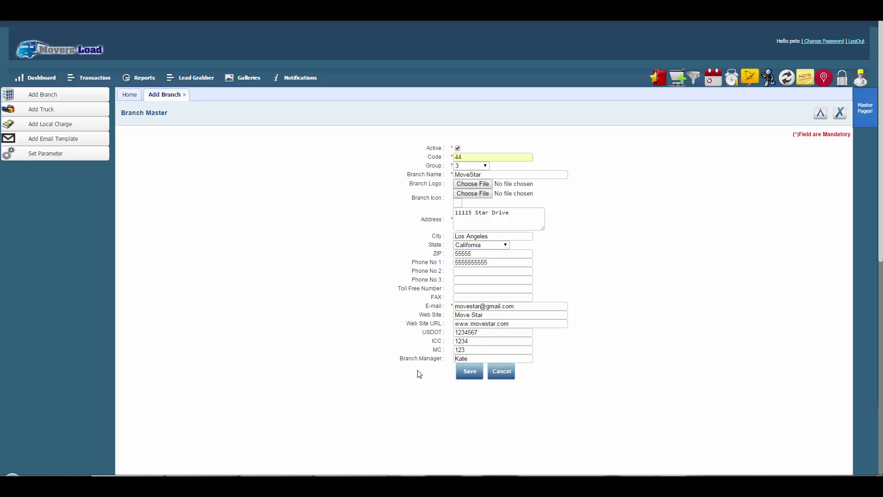
{"action": "left_click", "coordinate": [469, 371]}
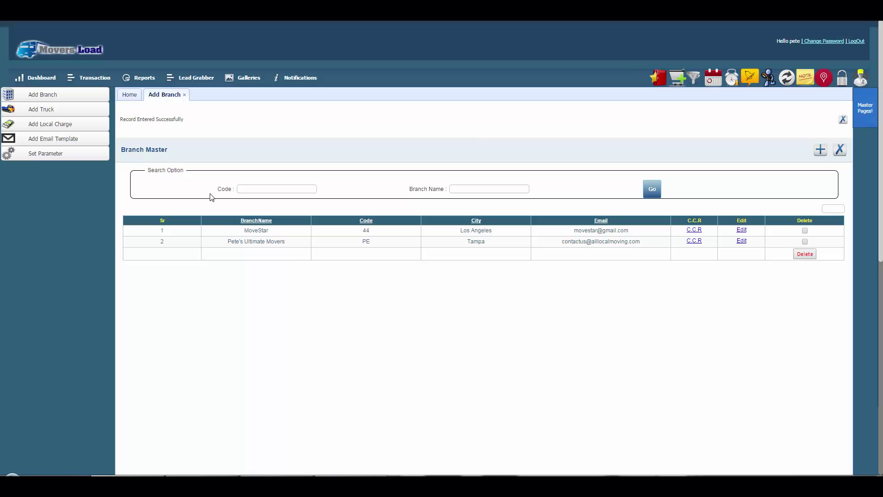
Open the Truck Master list from Add Truck in the sidebar.
{"action": "left_click", "coordinate": [41, 110]}
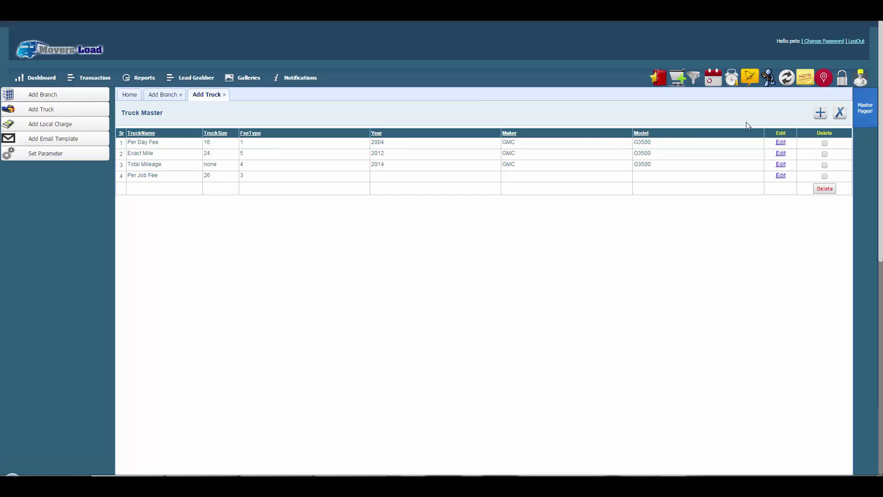
Start truck MoveStar1 with size 16, remarks 55, a Per Day fee of 10 and year 2004.
{"action": "left_click", "coordinate": [818, 115]}
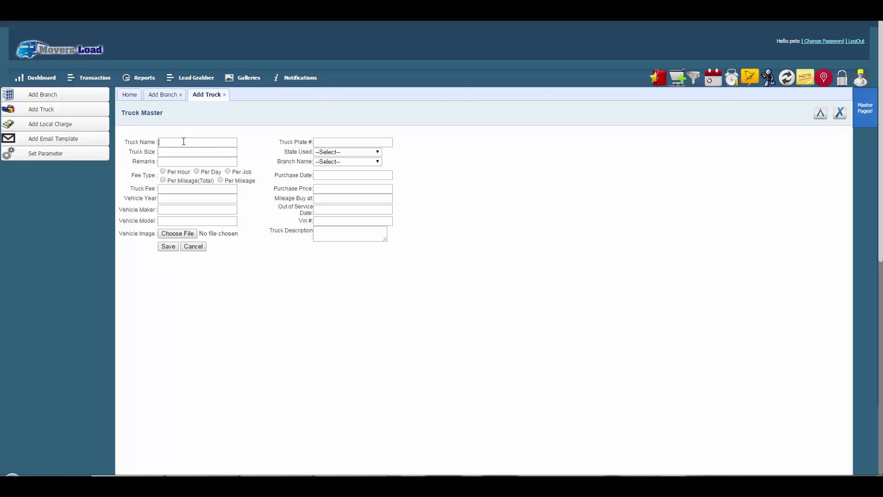
{"action": "type", "text": "Mov"}
{"action": "type", "text": "eStar1"}
{"action": "type", "text": "16"}
{"action": "key", "text": "Tab"}
{"action": "type", "text": "55"}
{"action": "left_click", "coordinate": [197, 171]}
{"action": "left_click", "coordinate": [188, 192]}
{"action": "type", "text": "10"}
{"action": "type", "text": "2004"}
Enter maker GMC, model G3500 and truck plate number 12345678.
{"action": "type", "text": "GMC"}
{"action": "key", "text": "Tab"}
{"action": "key", "text": "Tab"}
{"action": "type", "text": "G3500"}
{"action": "left_click", "coordinate": [319, 142]}
{"action": "type", "text": "12345678"}
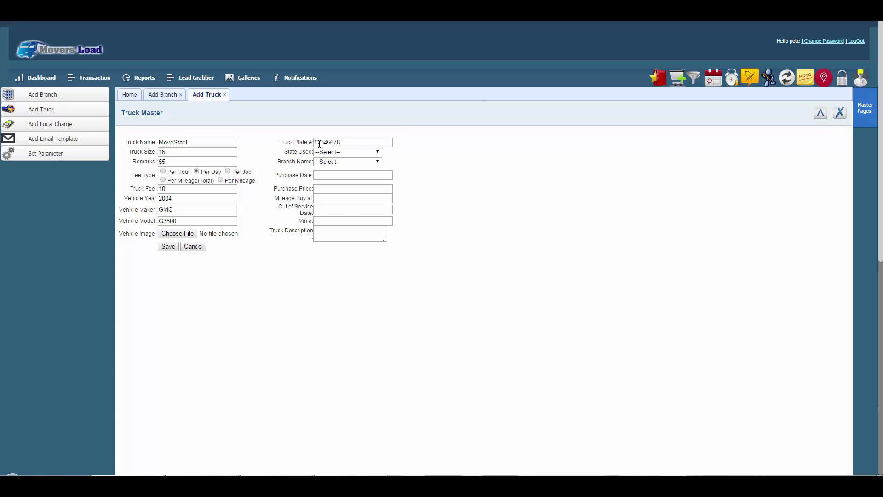
Set the truck's state to California, branch to MoveStar, purchase date 3/31/2015, and enter 0.00.
{"action": "left_click", "coordinate": [325, 152]}
{"action": "left_click", "coordinate": [327, 193]}
{"action": "left_click", "coordinate": [334, 162]}
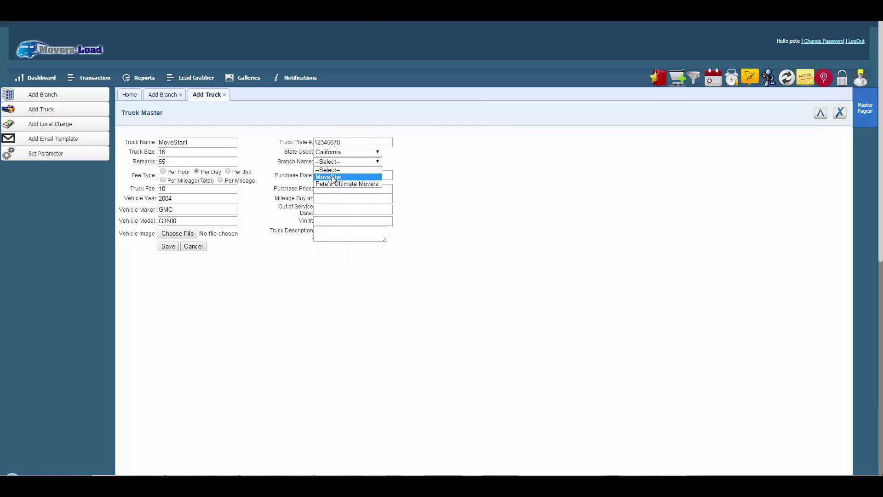
{"action": "left_click", "coordinate": [334, 178]}
{"action": "left_click", "coordinate": [332, 175]}
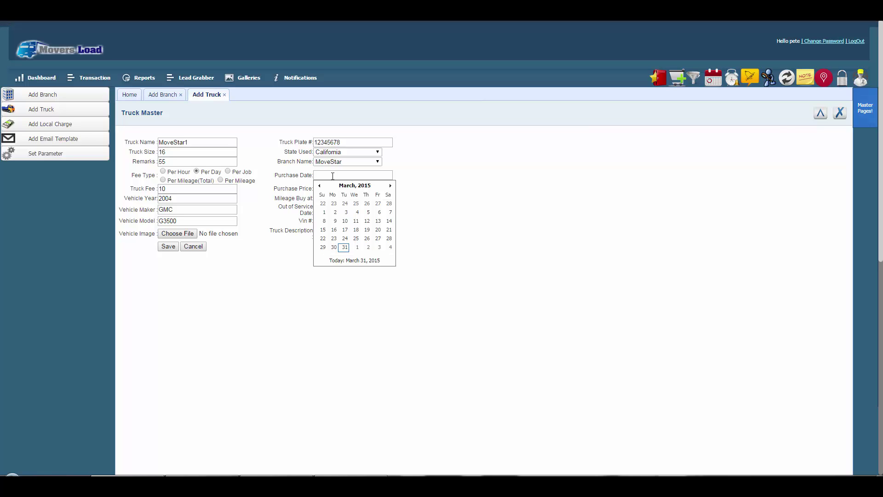
{"action": "left_click", "coordinate": [345, 247]}
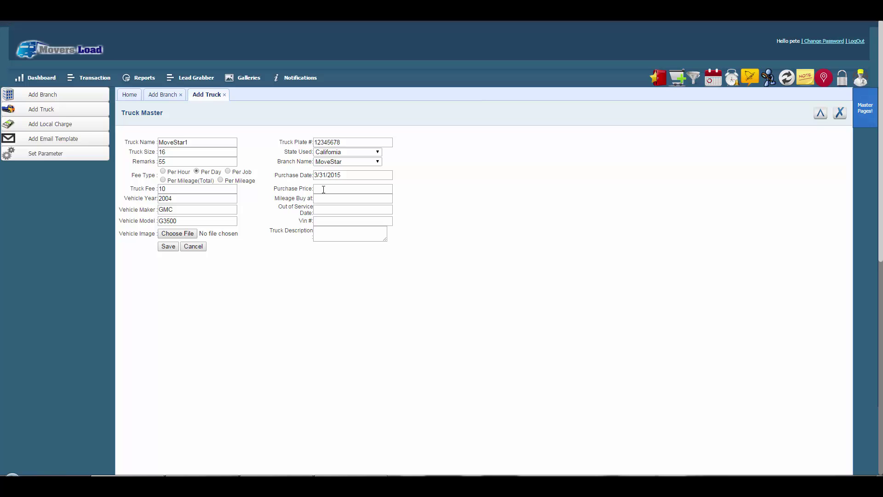
{"action": "type", "text": "0.00"}
Enter mileage 17,000, out-of-service date 3/31/2015, the VIN and description, and save the truck.
{"action": "left_click", "coordinate": [324, 199]}
{"action": "type", "text": "17,000"}
{"action": "left_click", "coordinate": [325, 211]}
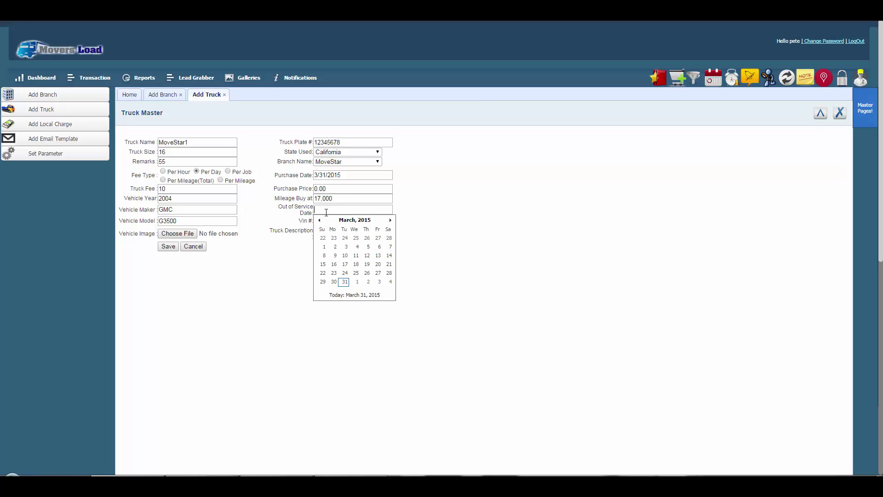
{"action": "left_click", "coordinate": [346, 283]}
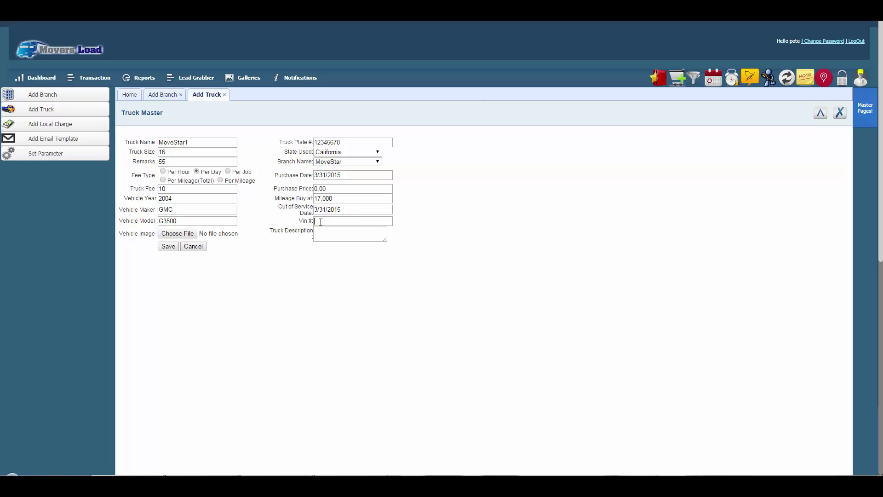
{"action": "type", "text": "JH"}
{"action": "type", "text": "4TB"}
{"action": "type", "text": "2H"}
{"action": "type", "text": "260000"}
{"action": "type", "text": "None"}
{"action": "left_click", "coordinate": [168, 248]}
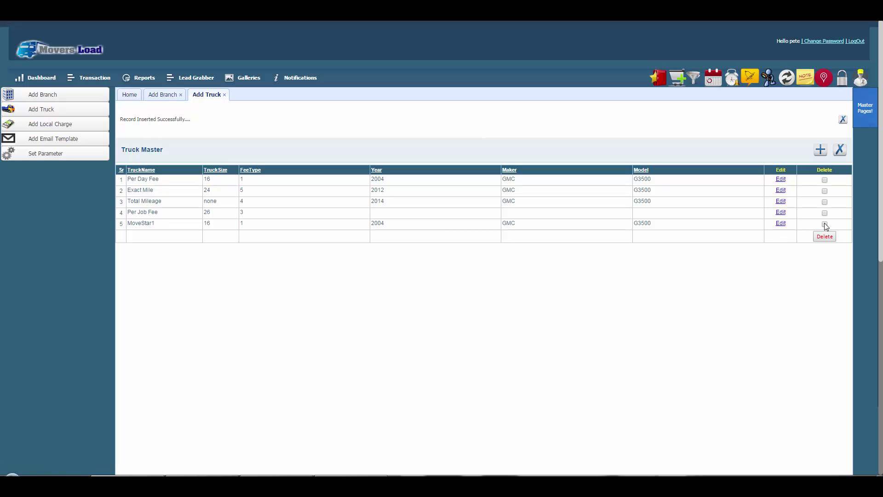
Delete the MoveStar1 truck from Truck Master, leaving the four original trucks.
{"action": "left_click", "coordinate": [826, 238]}
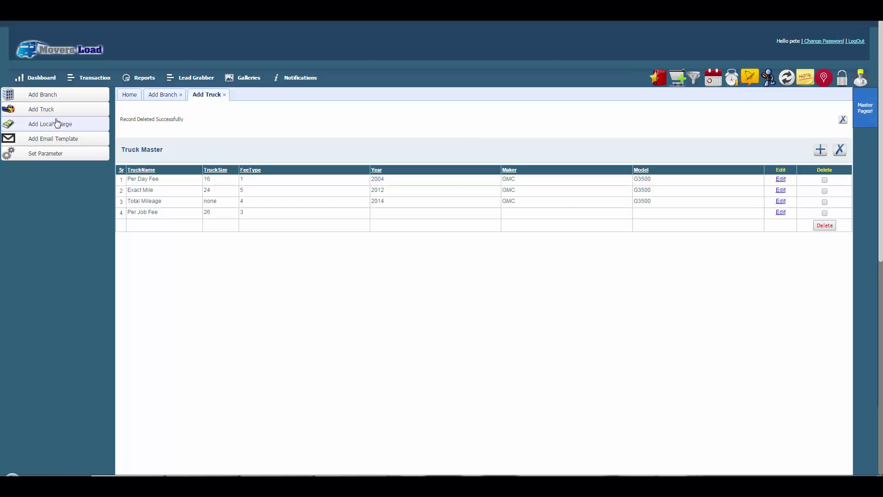
Compare High Price and Low Price local tariffs, save the Low Price charges, then list email templates.
{"action": "left_click", "coordinate": [54, 123]}
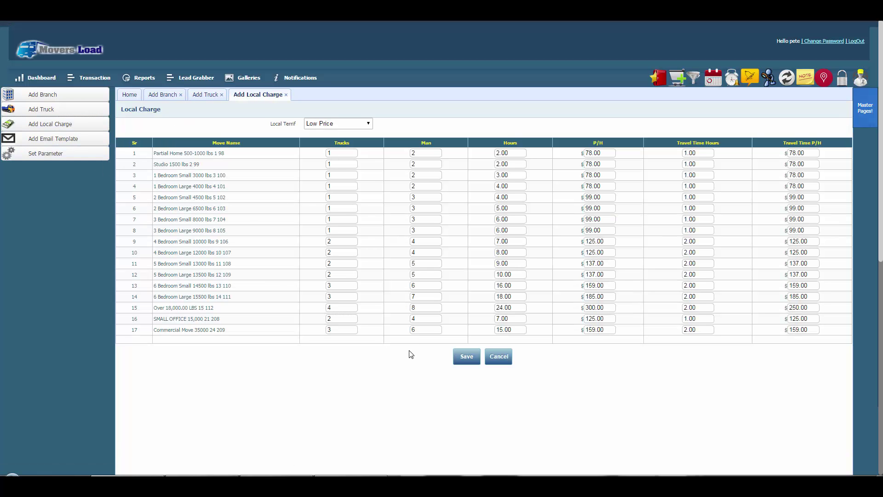
{"action": "left_click", "coordinate": [314, 124]}
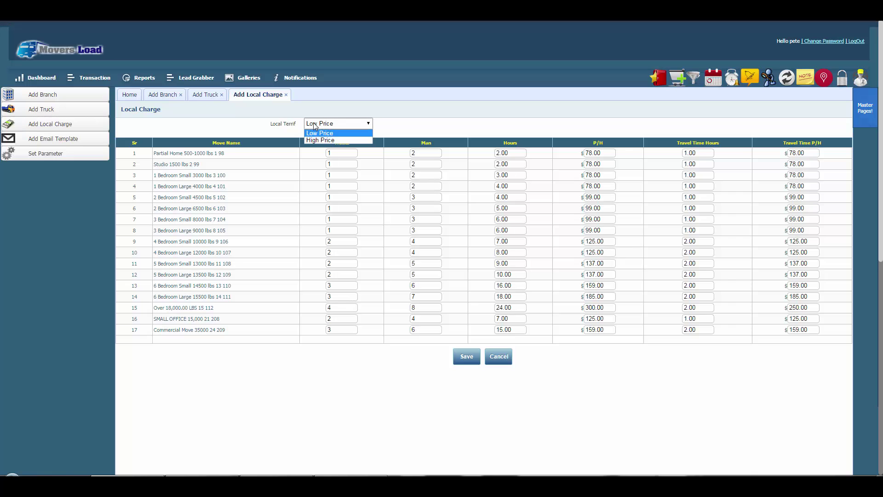
{"action": "left_click", "coordinate": [316, 140]}
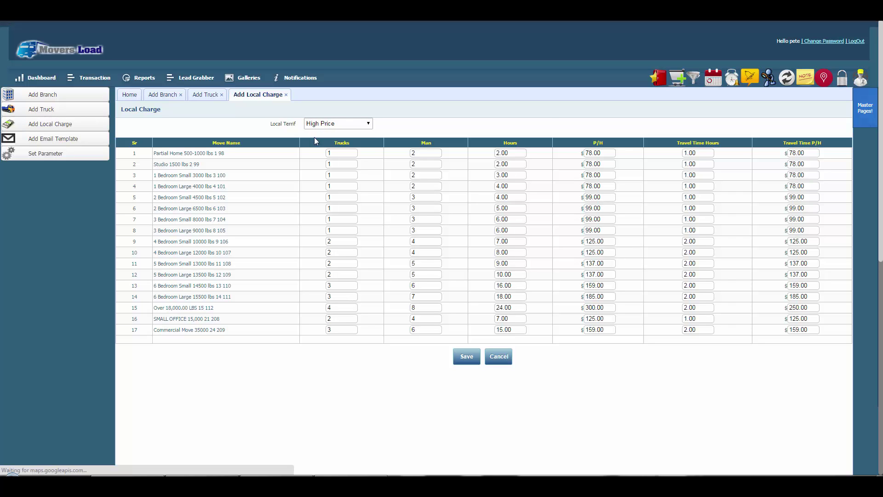
{"action": "left_click", "coordinate": [321, 125]}
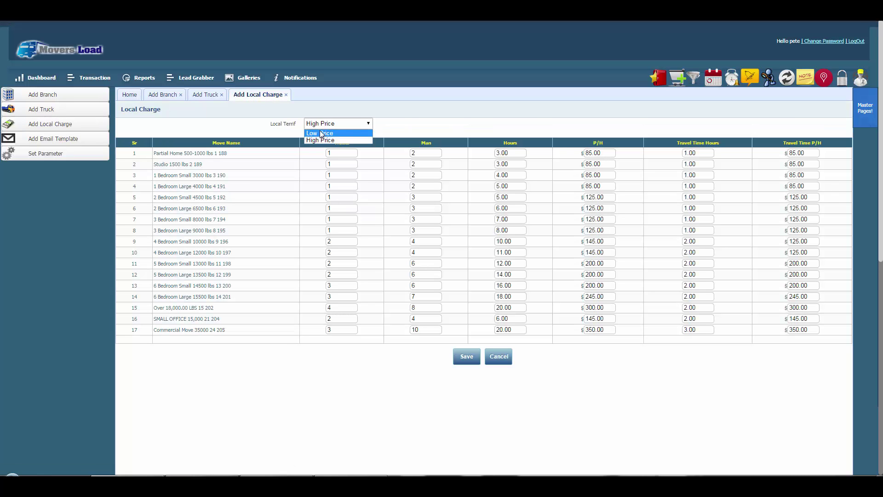
{"action": "left_click", "coordinate": [321, 133]}
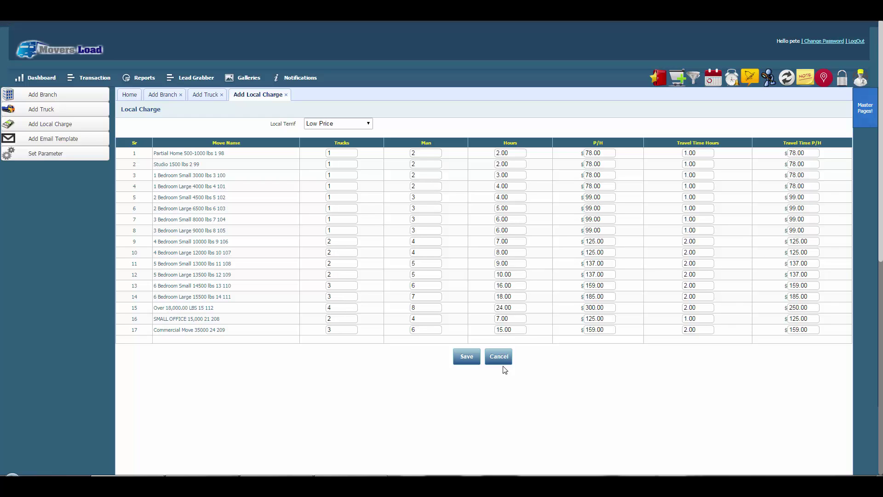
{"action": "left_click", "coordinate": [465, 357]}
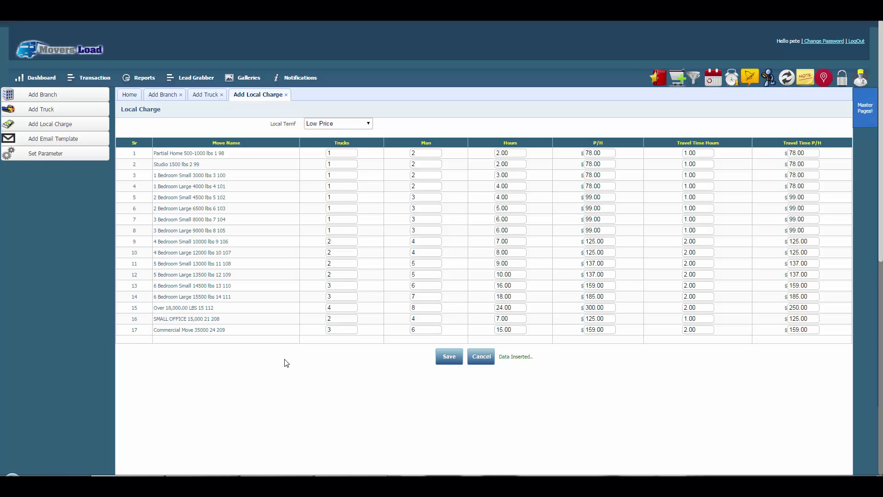
{"action": "left_click", "coordinate": [62, 143]}
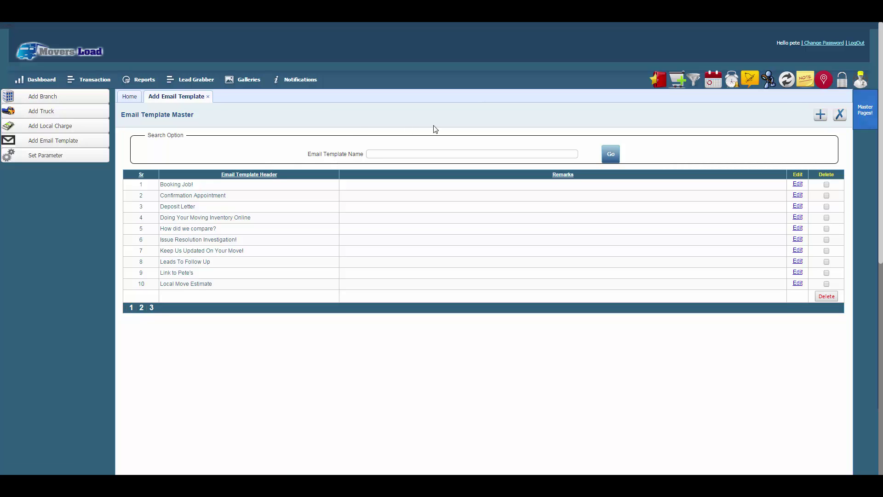
Add a new email template based on the Moving Estimate default and review its loaded body.
{"action": "left_click", "coordinate": [820, 115]}
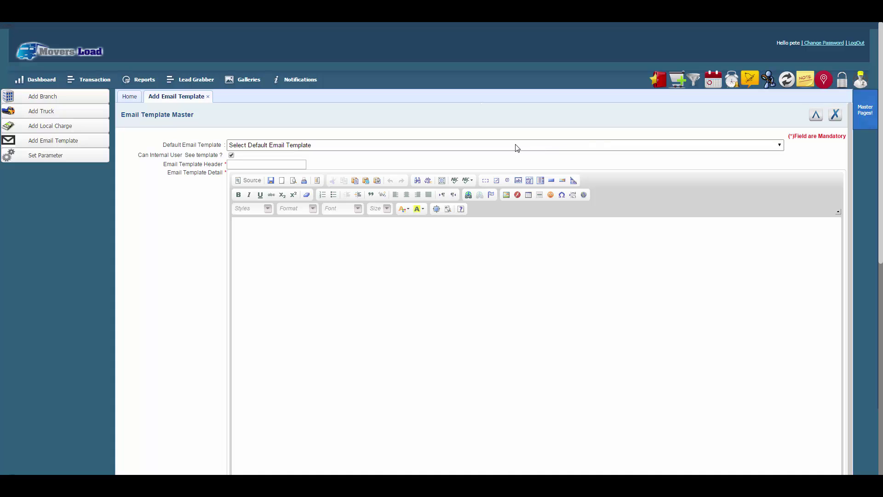
{"action": "left_click", "coordinate": [351, 145]}
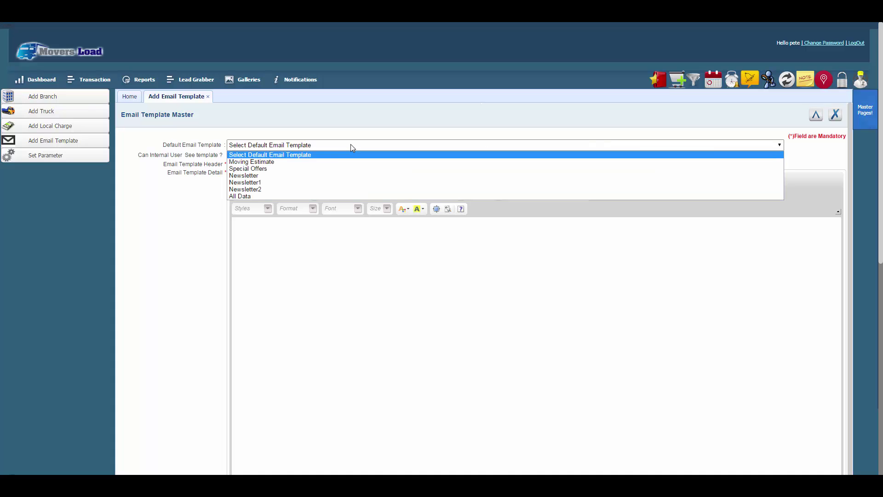
{"action": "left_click", "coordinate": [299, 162]}
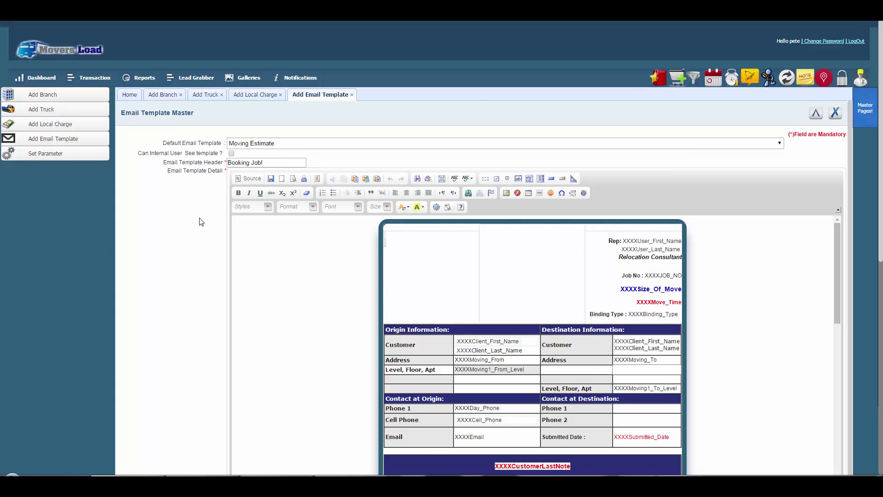
{"action": "scroll", "coordinate": [201, 221], "scroll_direction": "down", "scroll_amount": 2}
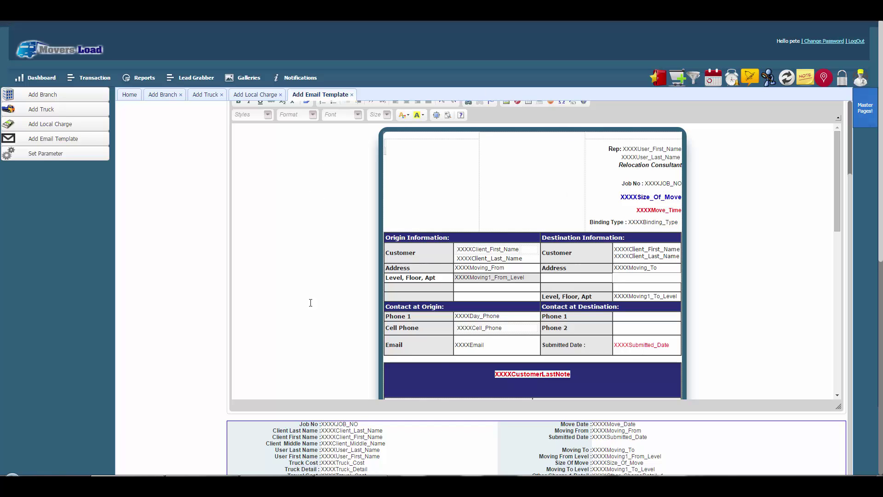
{"action": "scroll", "coordinate": [187, 220], "scroll_direction": "up", "scroll_amount": 1}
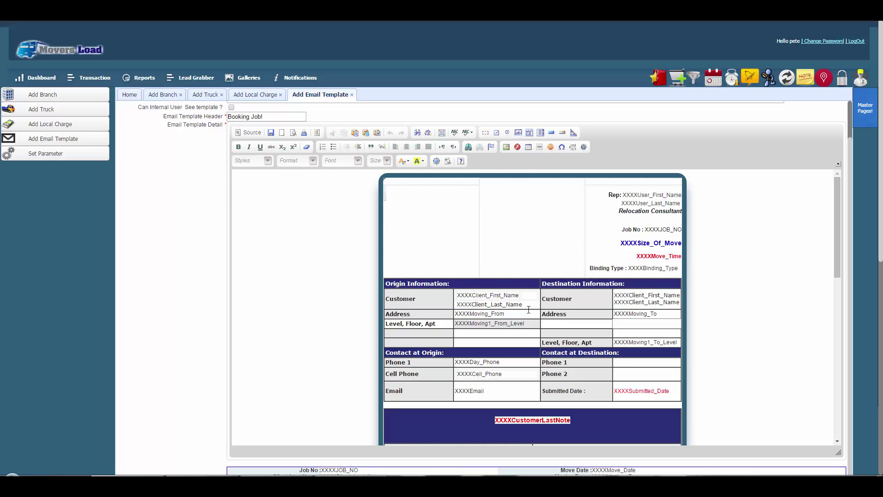
Show the template's HTML source and copy the XXXXClient_First_Name placeholder.
{"action": "left_click", "coordinate": [253, 133]}
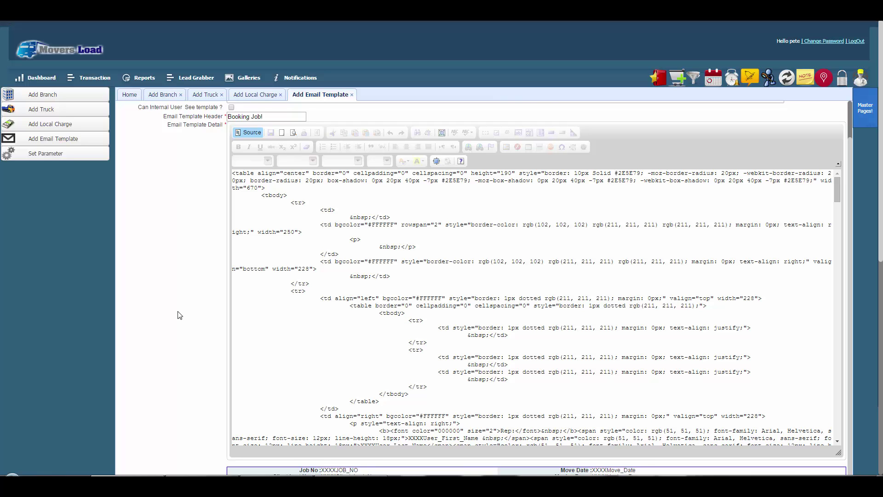
{"action": "scroll", "coordinate": [179, 315], "scroll_direction": "down", "scroll_amount": 3}
{"action": "scroll", "coordinate": [180, 315], "scroll_direction": "down", "scroll_amount": 1}
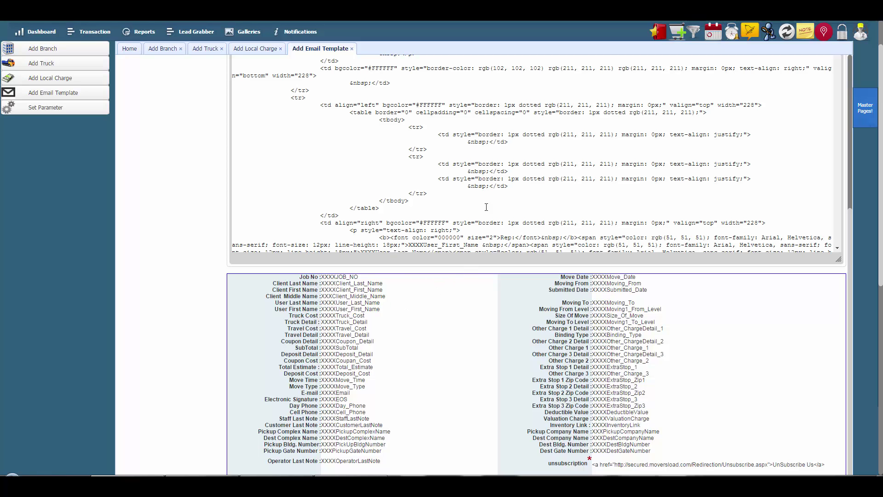
{"action": "scroll", "coordinate": [459, 128], "scroll_direction": "up", "scroll_amount": 1}
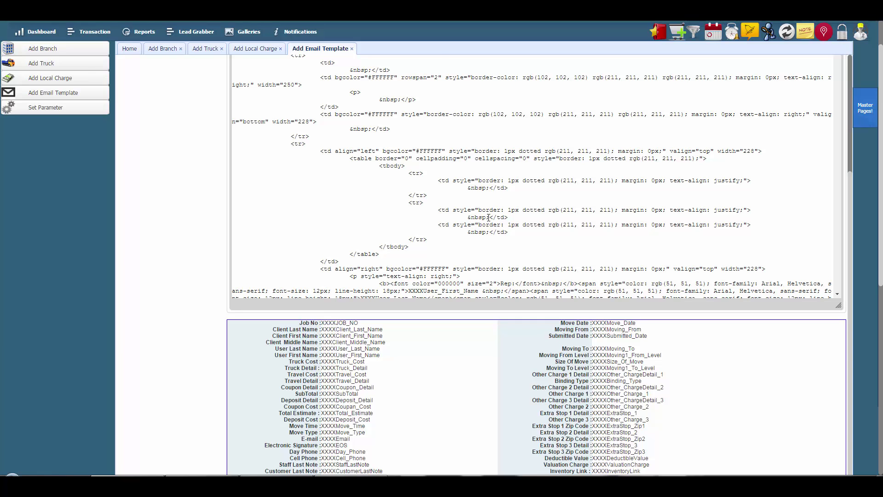
{"action": "scroll", "coordinate": [488, 217], "scroll_direction": "down", "scroll_amount": 3}
{"action": "scroll", "coordinate": [179, 273], "scroll_direction": "down", "scroll_amount": 1}
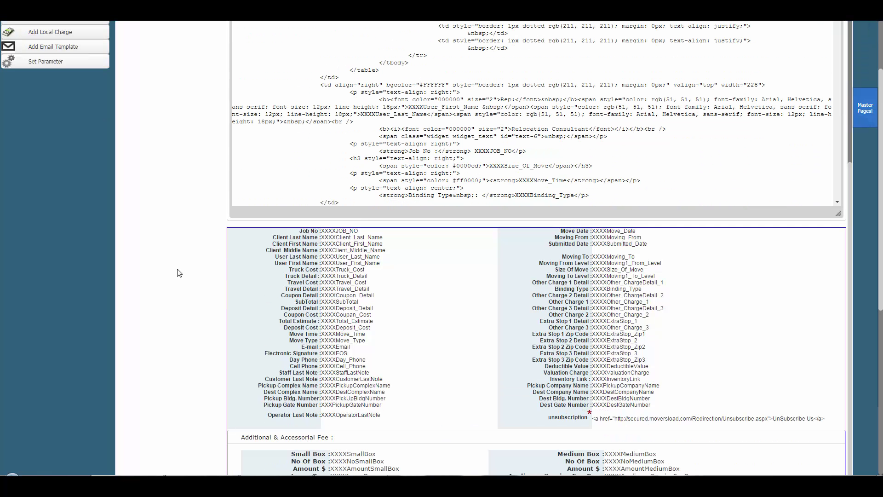
{"action": "left_click_drag", "start_coordinate": [383, 244], "coordinate": [322, 244]}
{"action": "right_click", "coordinate": [322, 245]}
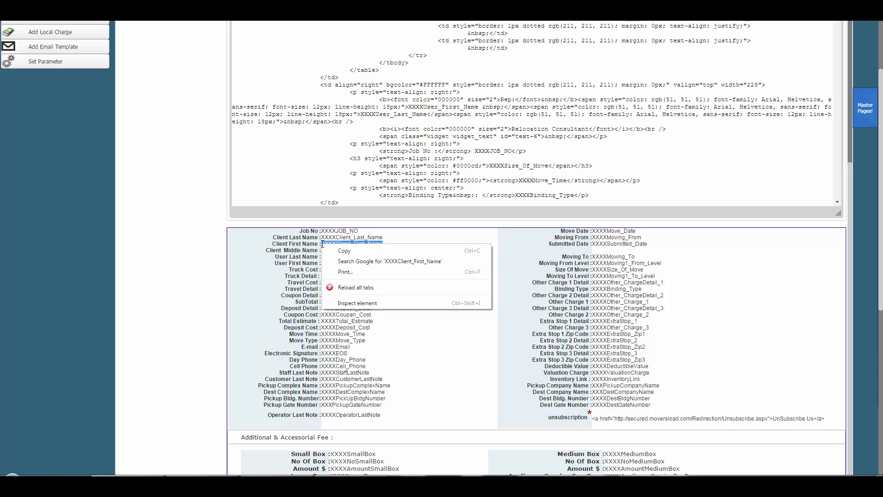
{"action": "left_click", "coordinate": [328, 249]}
Save the updated Booking Job! email template with Update.
{"action": "scroll", "coordinate": [405, 227], "scroll_direction": "up", "scroll_amount": 5}
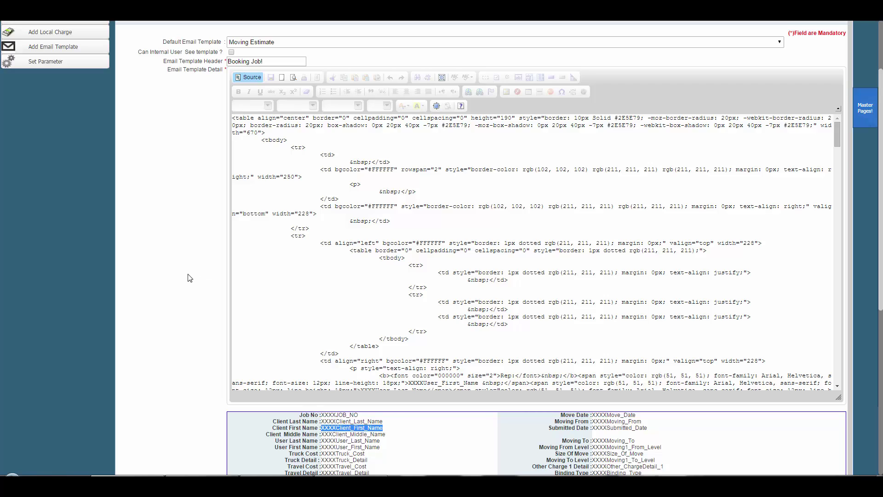
{"action": "scroll", "coordinate": [188, 277], "scroll_direction": "down", "scroll_amount": 9}
{"action": "scroll", "coordinate": [188, 277], "scroll_direction": "down", "scroll_amount": 2}
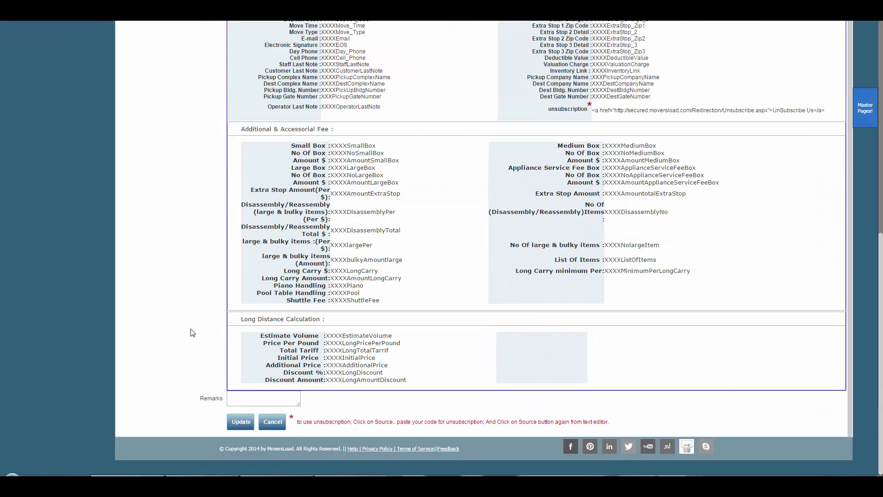
{"action": "left_click", "coordinate": [241, 423]}
{"action": "scroll", "coordinate": [198, 362], "scroll_direction": "up", "scroll_amount": 15}
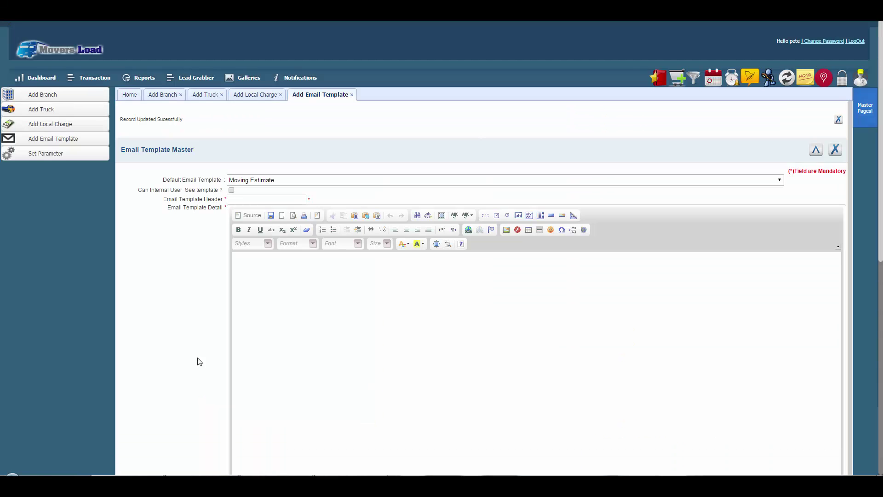
Open Set Parameter, keeping High Price local charge and Welcome to Pete's! letter, then edit Minimum Distance.
{"action": "left_click", "coordinate": [46, 154]}
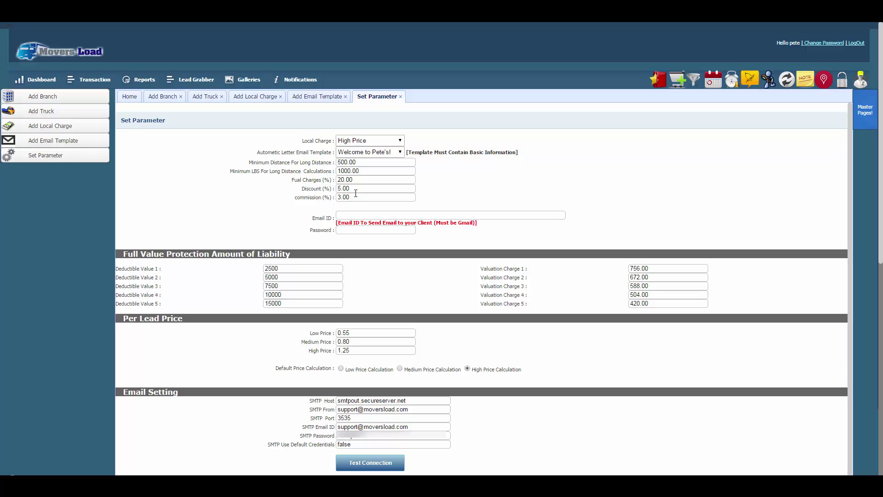
{"action": "left_click", "coordinate": [400, 141]}
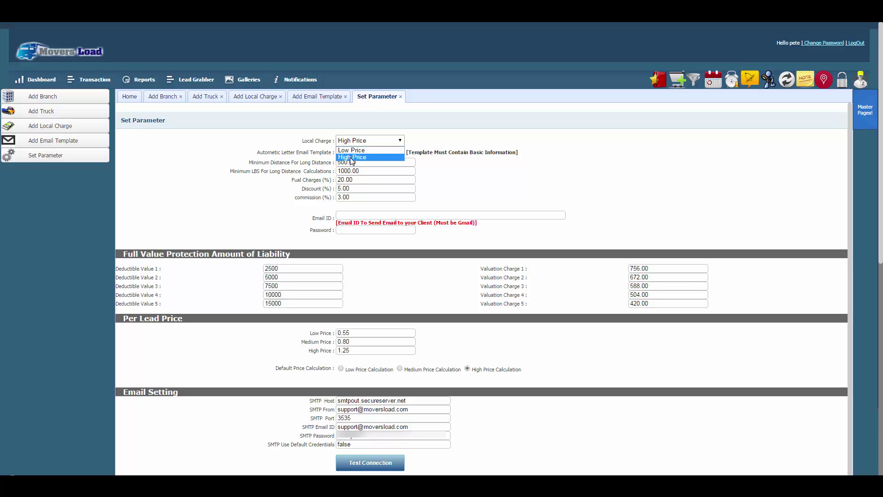
{"action": "left_click", "coordinate": [352, 158]}
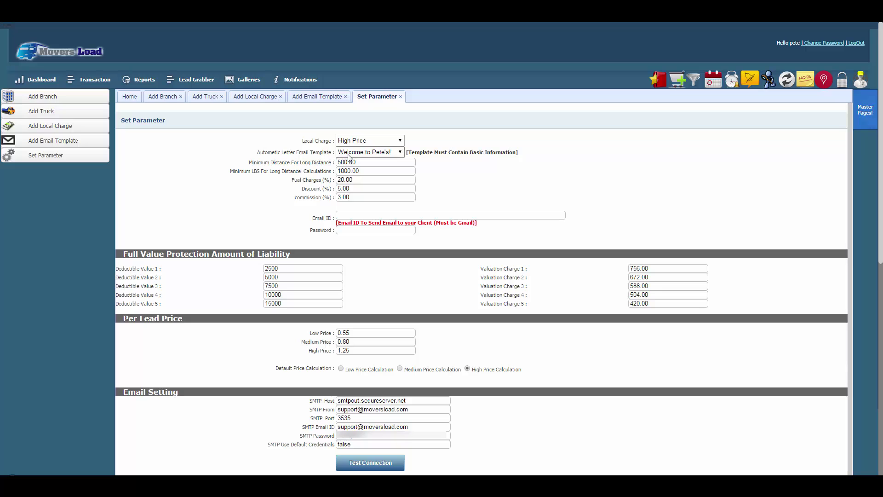
{"action": "left_click", "coordinate": [376, 154]}
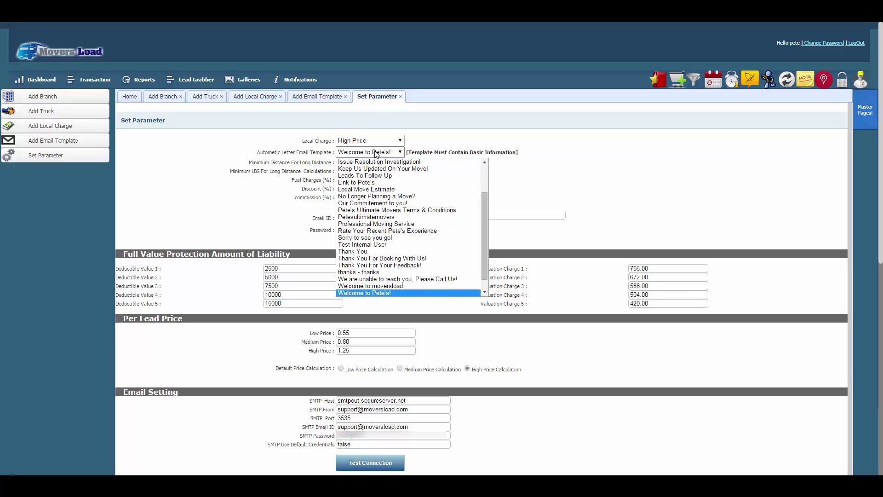
{"action": "left_click", "coordinate": [364, 293]}
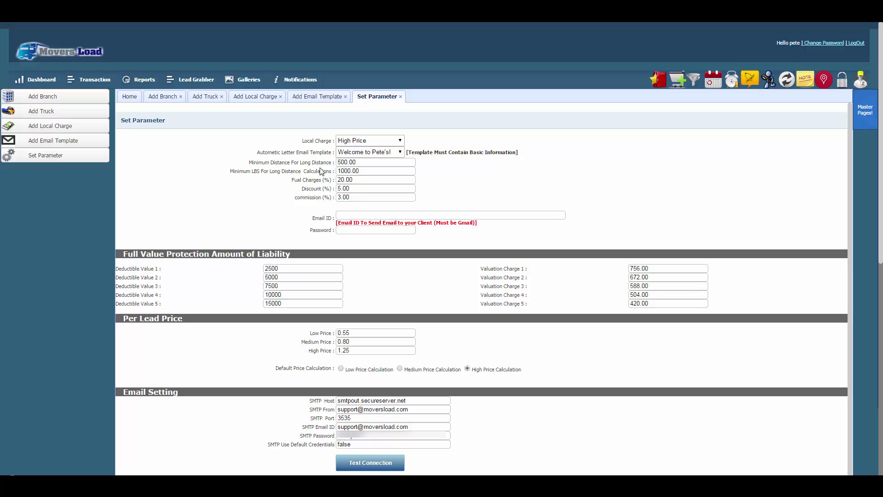
{"action": "left_click", "coordinate": [356, 163]}
{"action": "left_click_drag", "start_coordinate": [357, 163], "coordinate": [338, 165]}
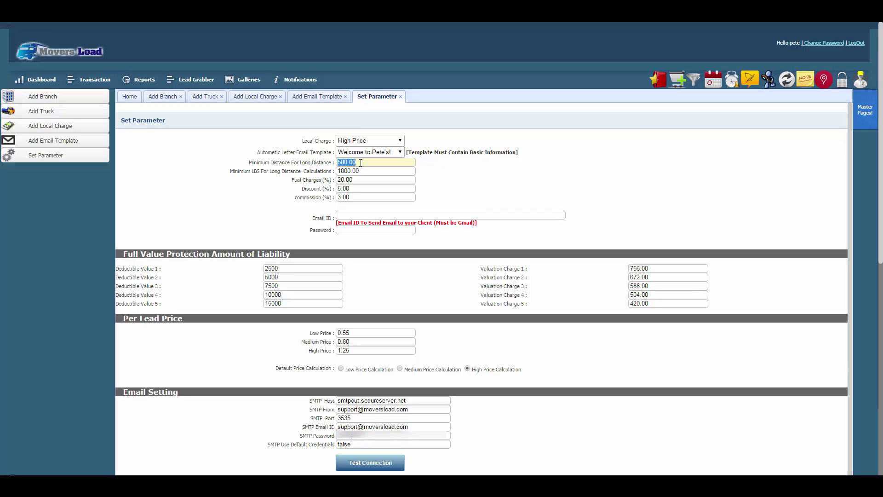
{"action": "type", "text": "10"}
{"action": "double_click", "coordinate": [339, 169]}
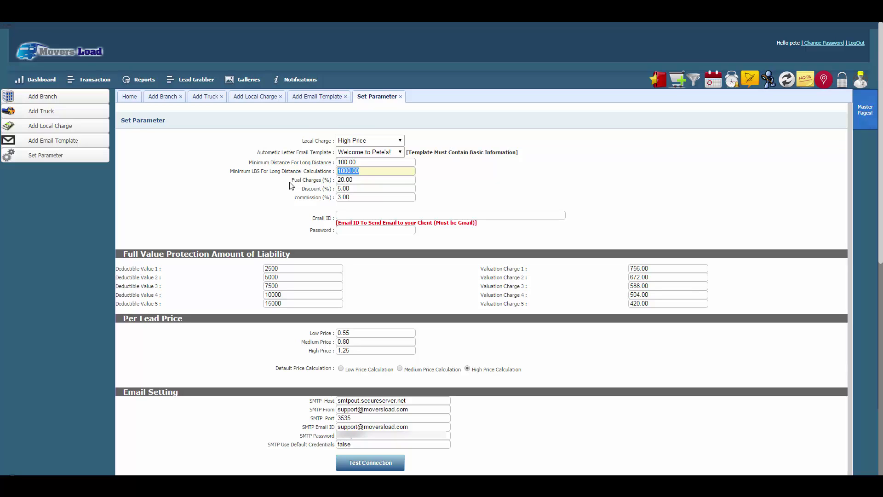
{"action": "type", "text": "2500.00"}
{"action": "left_click_drag", "start_coordinate": [338, 179], "coordinate": [357, 180]}
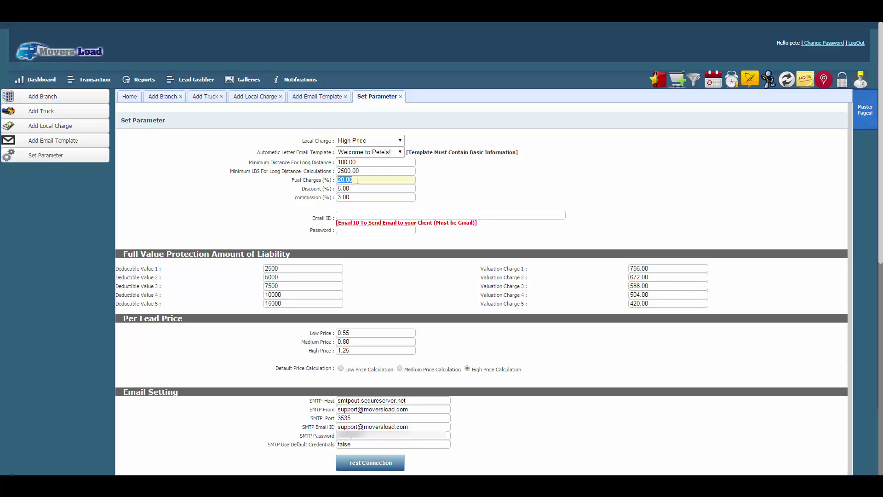
{"action": "type", "text": "20.00"}
{"action": "left_click_drag", "start_coordinate": [338, 189], "coordinate": [351, 189]}
{"action": "type", "text": "5.00"}
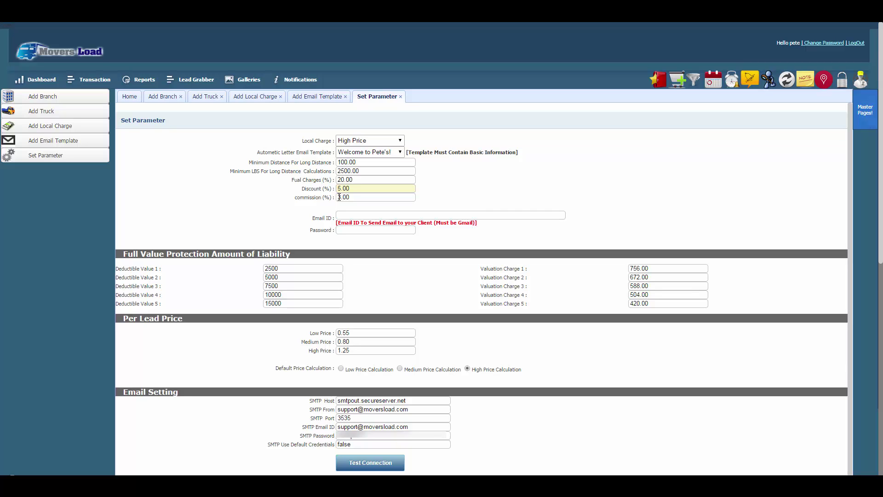
{"action": "left_click_drag", "start_coordinate": [340, 197], "coordinate": [351, 200]}
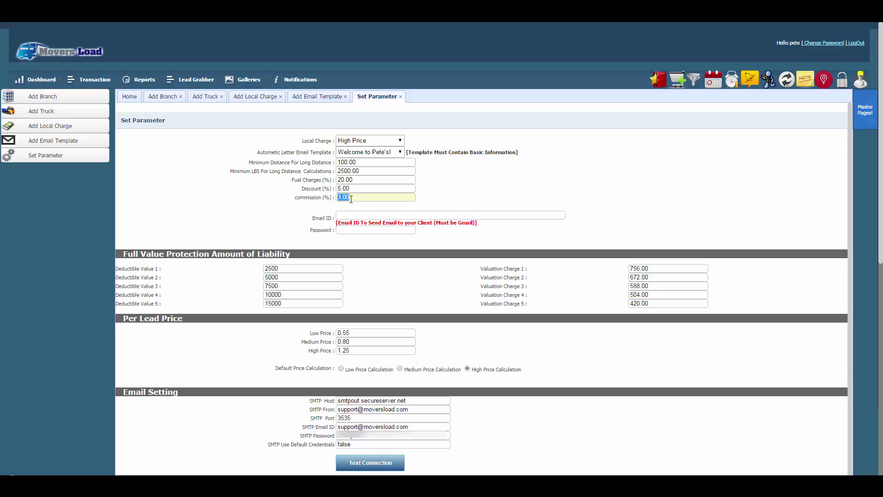
{"action": "type", "text": "3.00"}
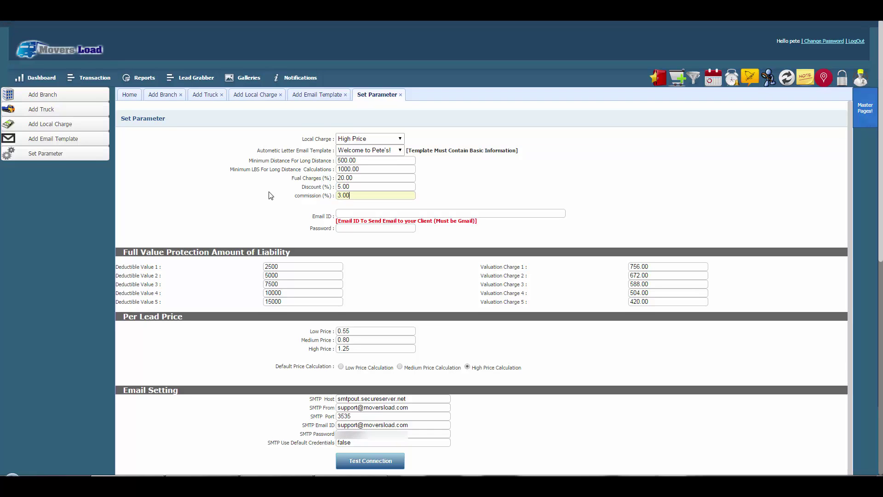
{"action": "scroll", "coordinate": [252, 194], "scroll_direction": "down", "scroll_amount": 3}
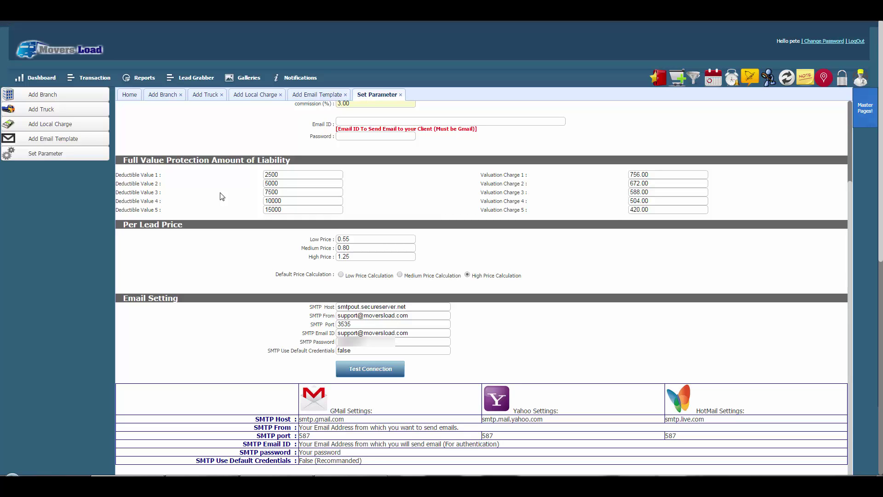
{"action": "scroll", "coordinate": [222, 196], "scroll_direction": "down", "scroll_amount": 1}
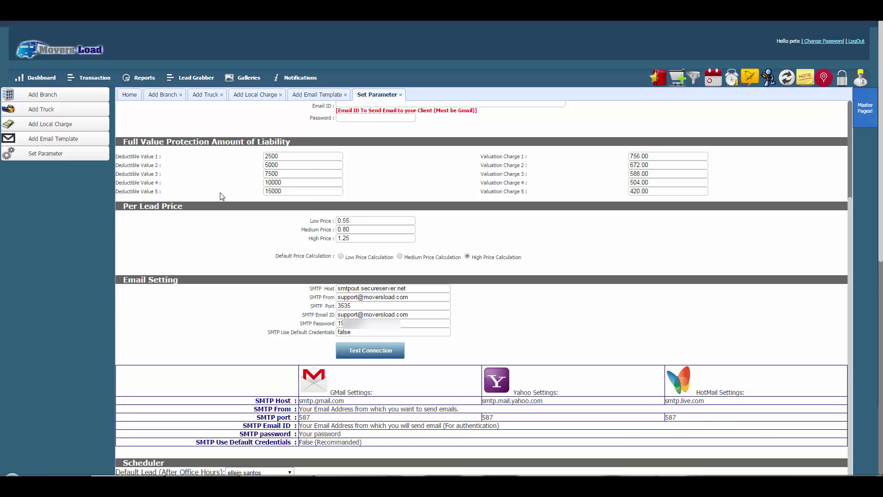
{"action": "scroll", "coordinate": [222, 197], "scroll_direction": "down", "scroll_amount": 2}
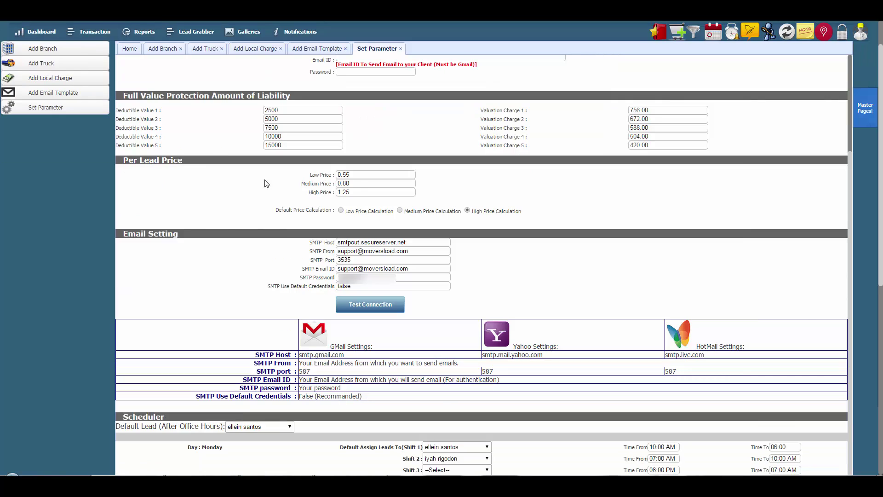
{"action": "left_click", "coordinate": [354, 175]}
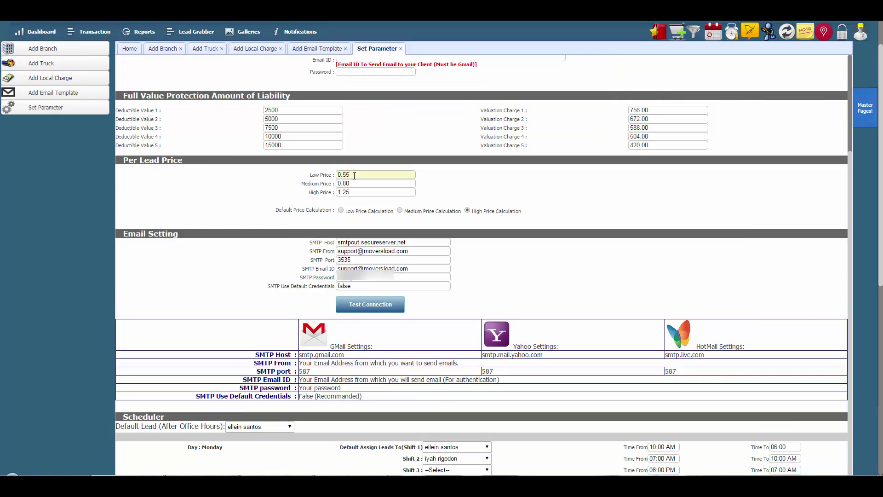
{"action": "key", "text": "BackSpace"}
{"action": "key", "text": "BackSpace"}
{"action": "key", "text": "BackSpace"}
{"action": "key", "text": "BackSpace"}
{"action": "type", "text": "0.55"}
{"action": "left_click", "coordinate": [357, 184]}
{"action": "key", "text": "BackSpace"}
{"action": "key", "text": "BackSpace"}
{"action": "key", "text": "BackSpace"}
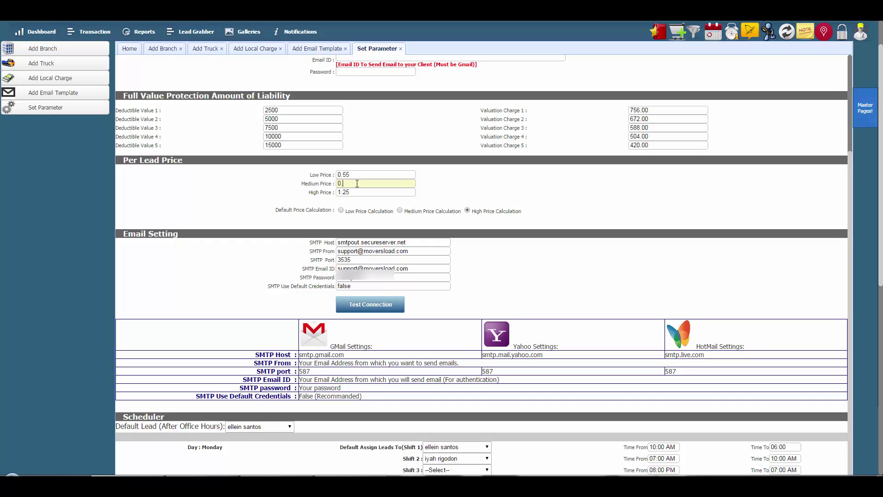
{"action": "type", "text": "80"}
{"action": "left_click", "coordinate": [357, 190]}
{"action": "key", "text": "BackSpace"}
{"action": "key", "text": "BackSpace"}
{"action": "key", "text": "BackSpace"}
{"action": "key", "text": "BackSpace"}
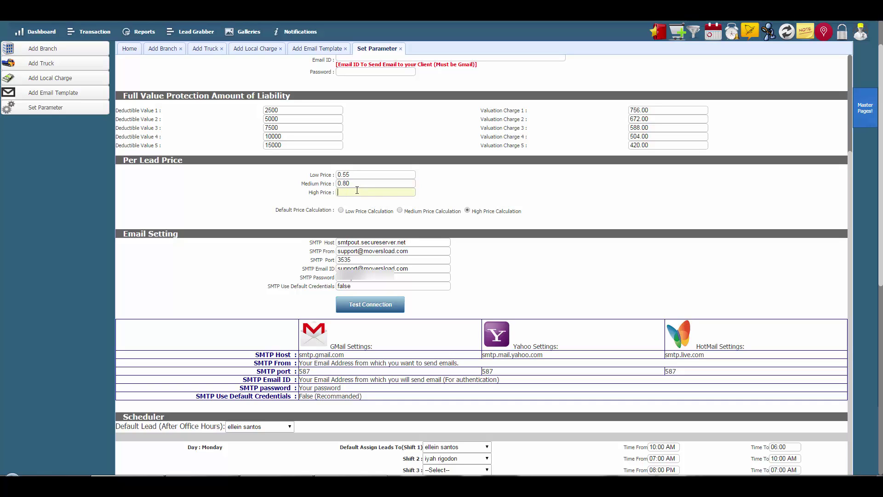
{"action": "type", "text": "1.25"}
{"action": "left_click", "coordinate": [218, 208]}
{"action": "scroll", "coordinate": [218, 208], "scroll_direction": "down", "scroll_amount": 2}
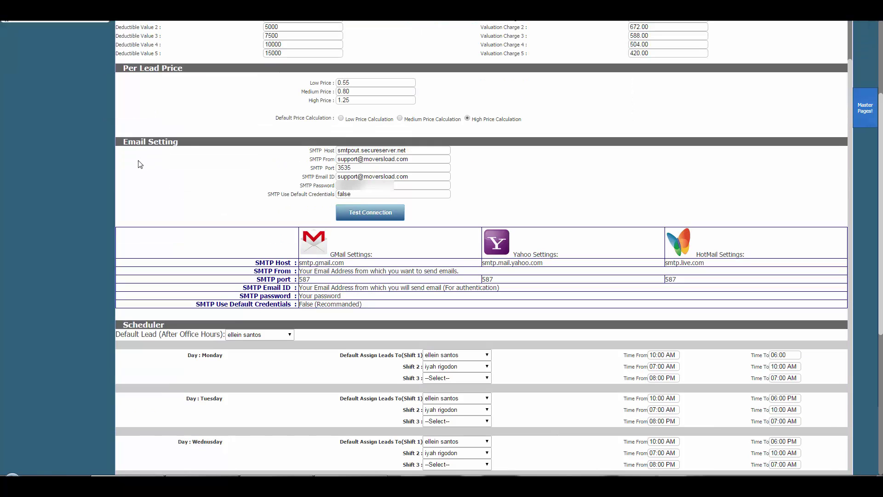
{"action": "scroll", "coordinate": [258, 188], "scroll_direction": "down", "scroll_amount": 1}
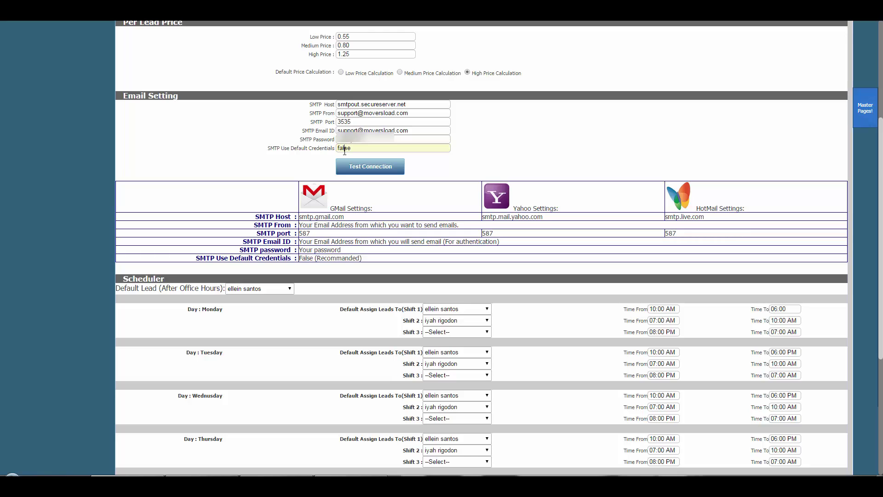
{"action": "scroll", "coordinate": [221, 217], "scroll_direction": "down", "scroll_amount": 2}
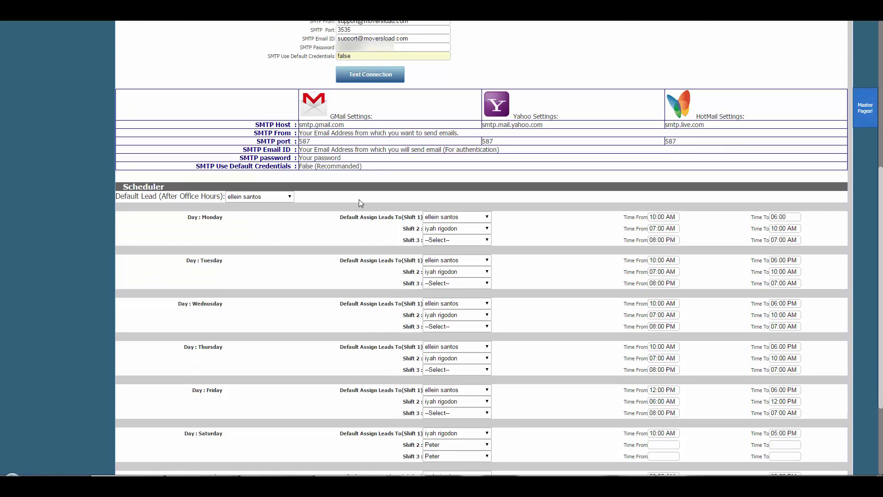
{"action": "scroll", "coordinate": [358, 200], "scroll_direction": "down", "scroll_amount": 2}
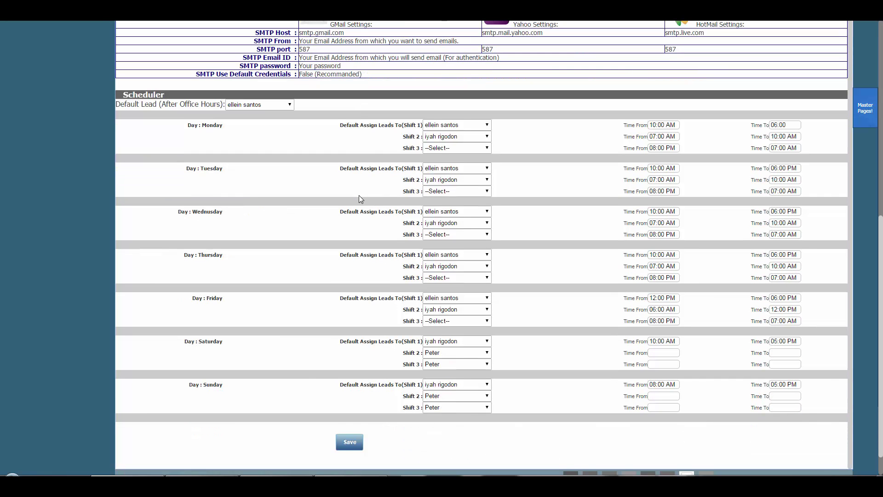
{"action": "scroll", "coordinate": [361, 199], "scroll_direction": "down", "scroll_amount": 1}
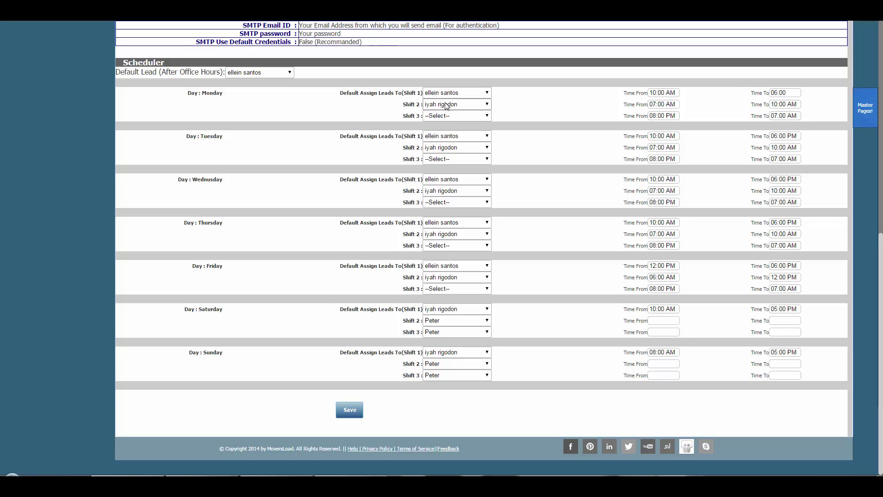
{"action": "left_click", "coordinate": [488, 115]}
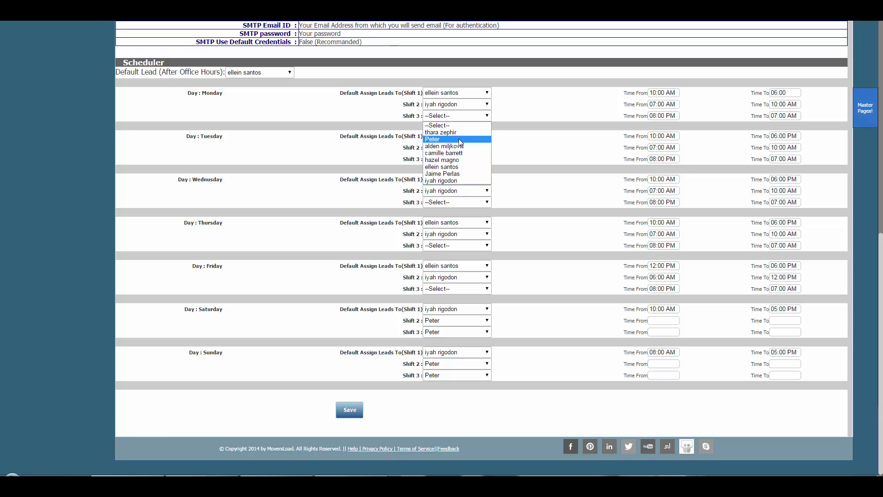
{"action": "left_click", "coordinate": [459, 139]}
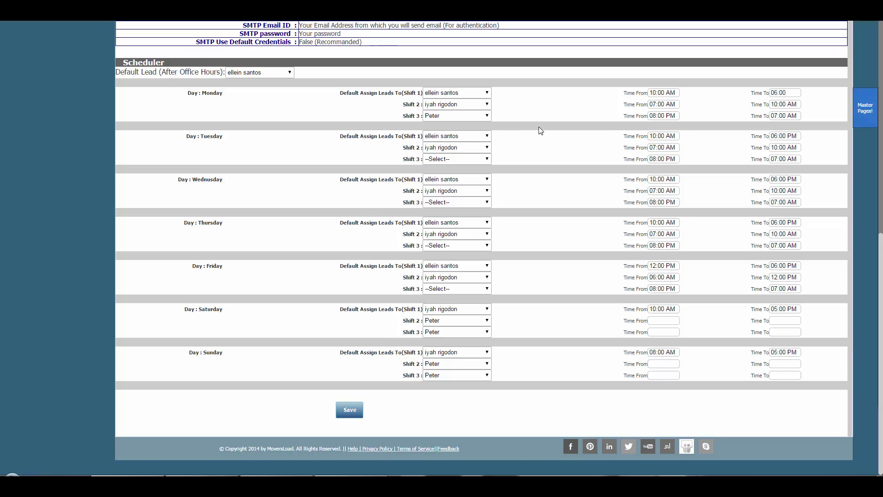
{"action": "left_click", "coordinate": [656, 115]}
{"action": "key", "text": "BackSpace"}
{"action": "key", "text": "BackSpace"}
{"action": "key", "text": "BackSpace"}
{"action": "type", "text": "08"}
{"action": "left_click", "coordinate": [467, 116]}
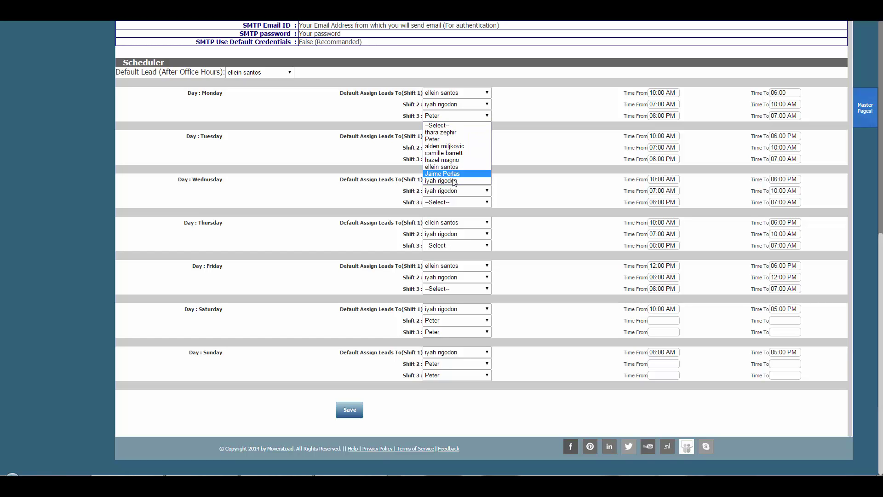
{"action": "left_click", "coordinate": [452, 125]}
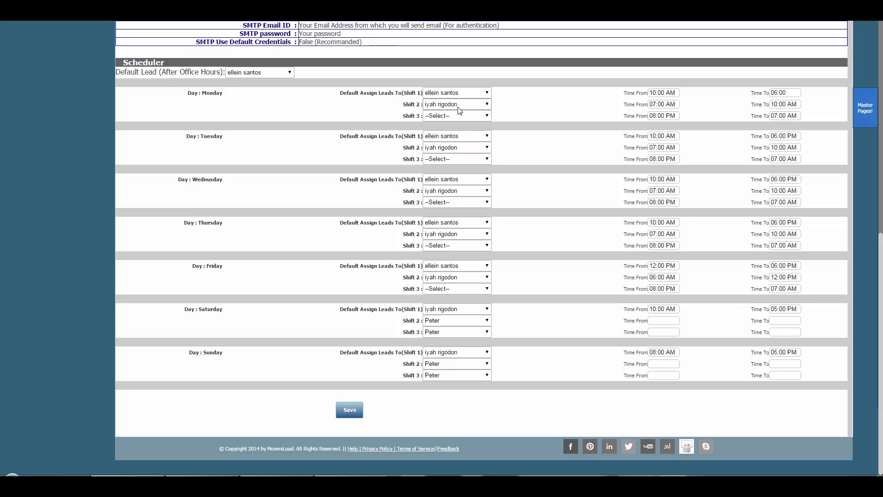
Save the Set Parameter scheduler and pricing settings, then go back to the Dashboard.
{"action": "left_click", "coordinate": [348, 411]}
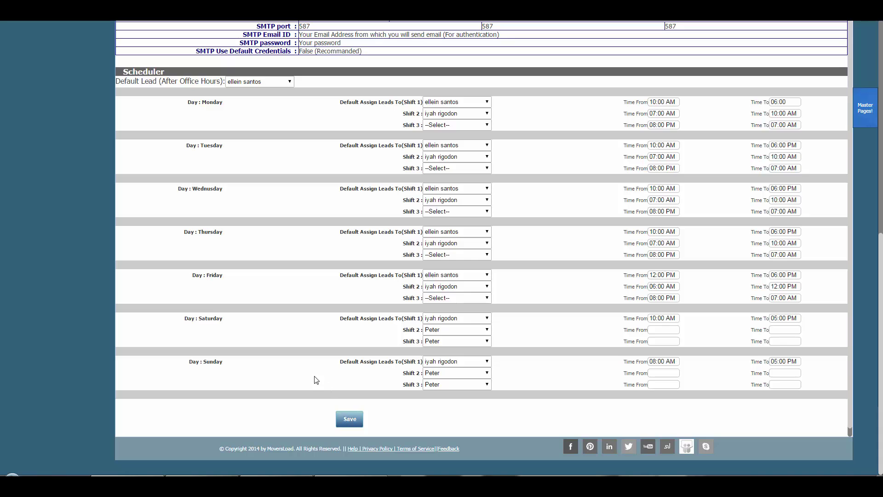
{"action": "scroll", "coordinate": [301, 368], "scroll_direction": "up", "scroll_amount": 5}
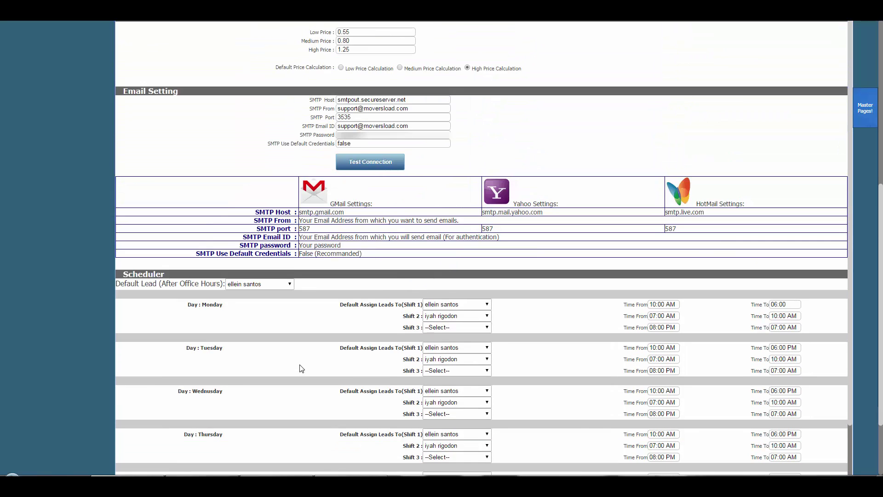
{"action": "scroll", "coordinate": [95, 317], "scroll_direction": "up", "scroll_amount": 5}
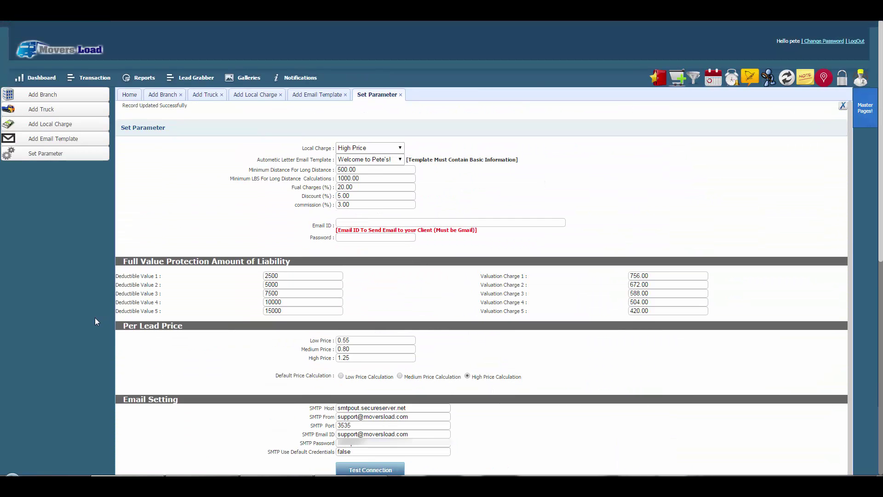
{"action": "left_click", "coordinate": [28, 77]}
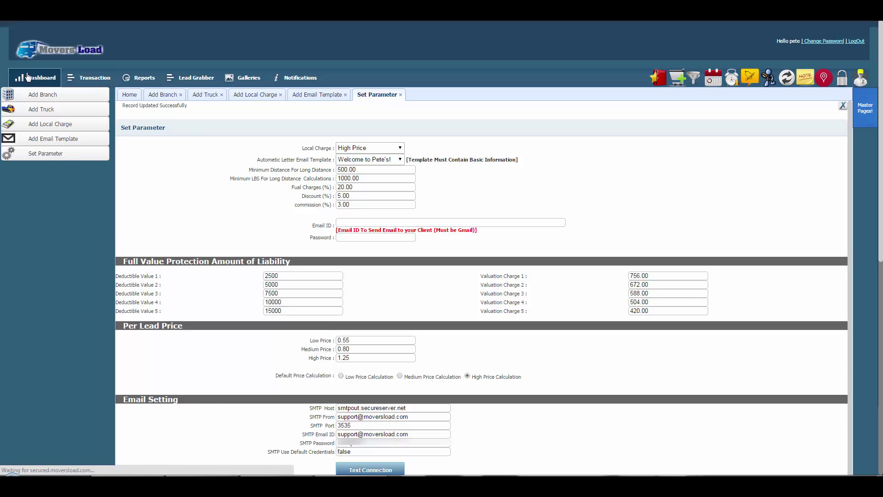